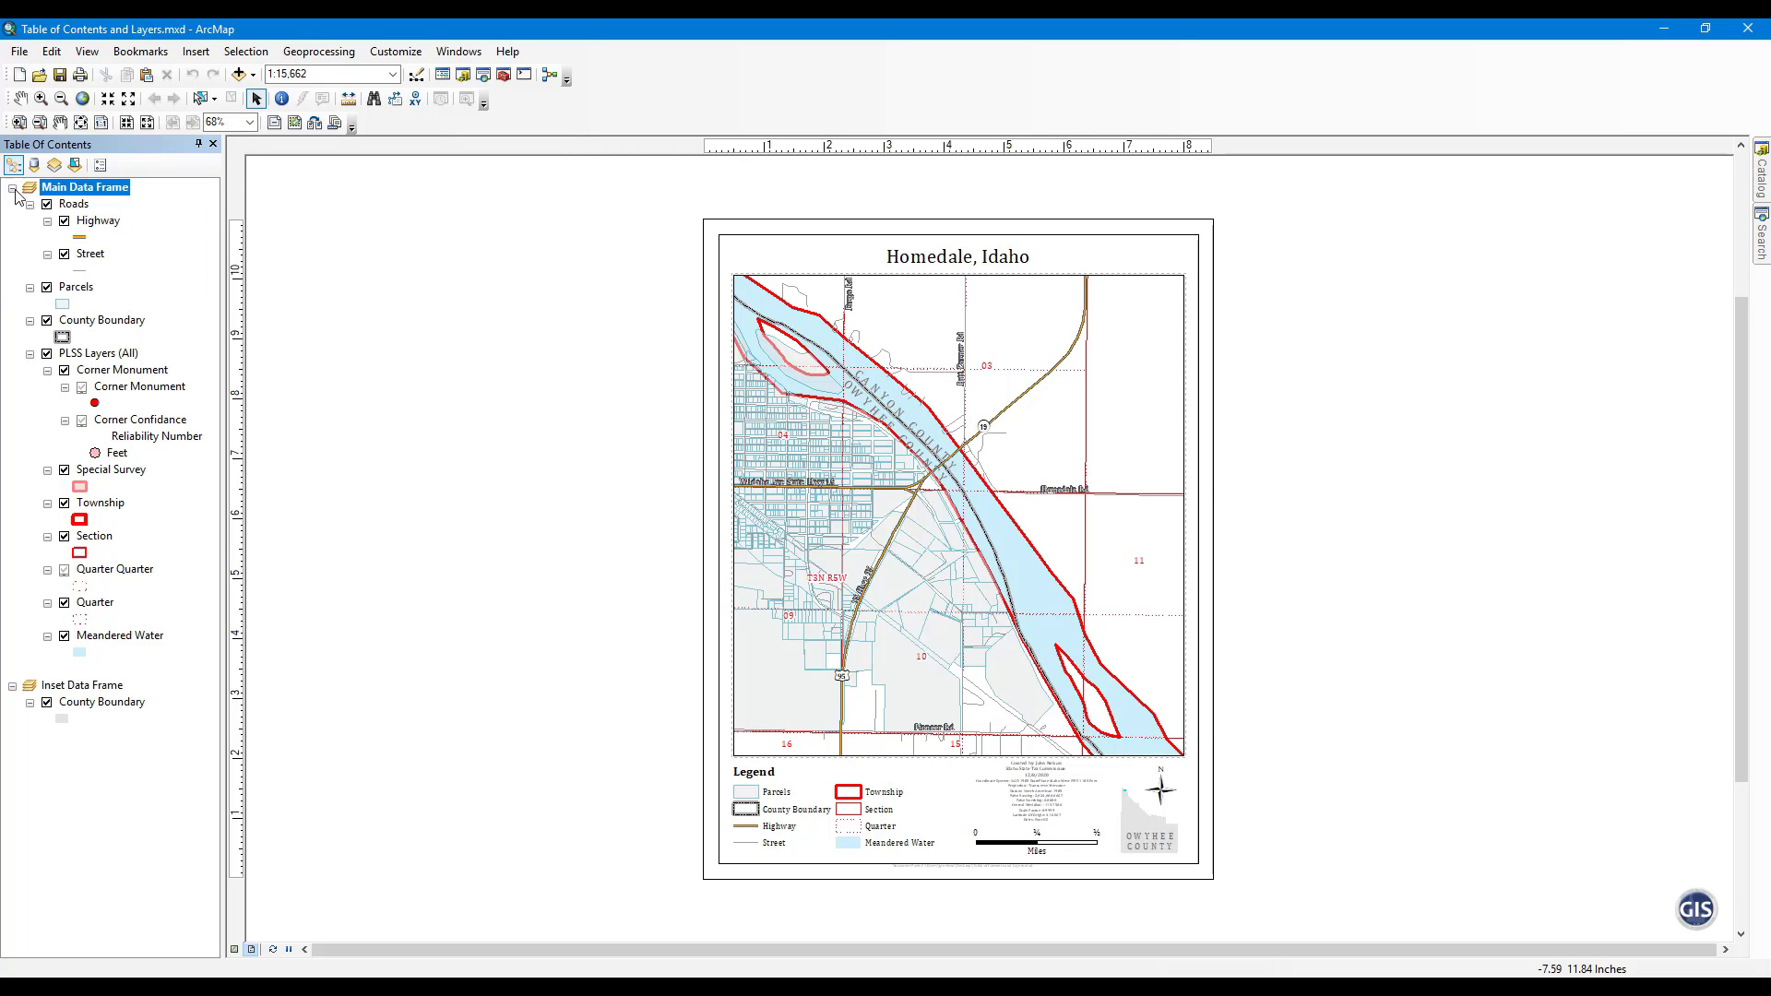
- Select the Roads, Highway, Street, Parcels and County Boundary layers in turn, then Main Data Frame and Roads again
left_click(77, 209)
left_click(92, 223)
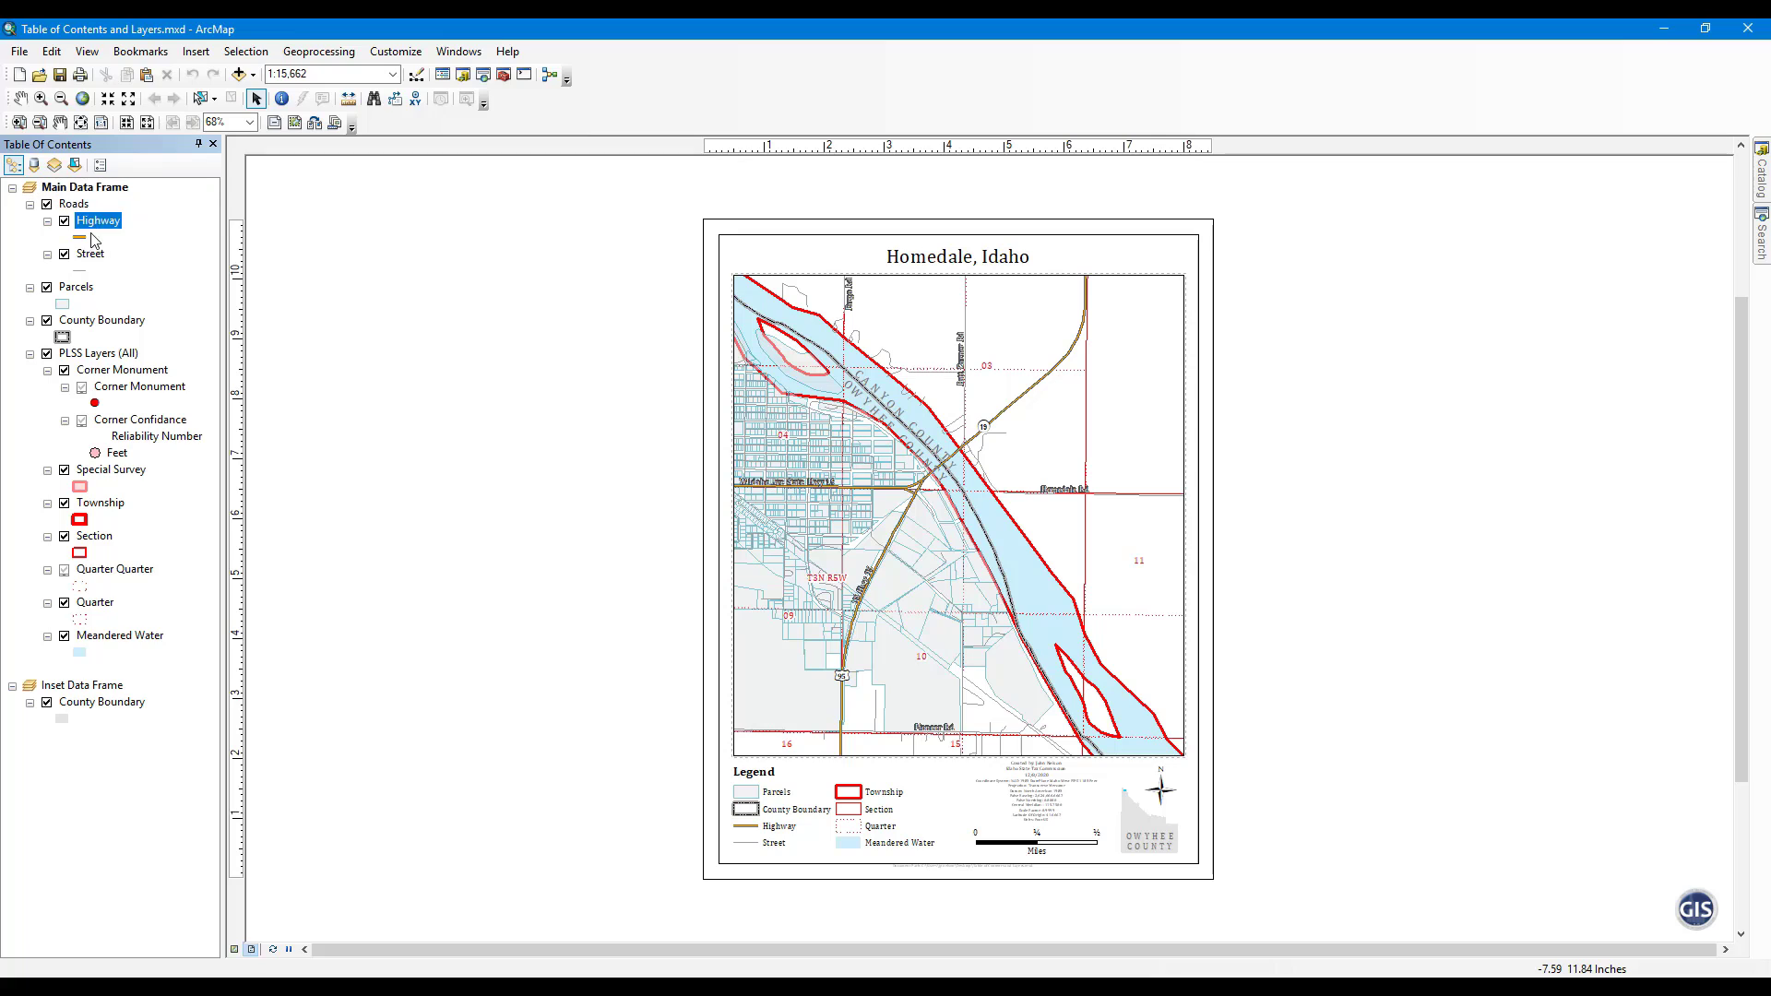
left_click(91, 255)
left_click(81, 288)
left_click(88, 323)
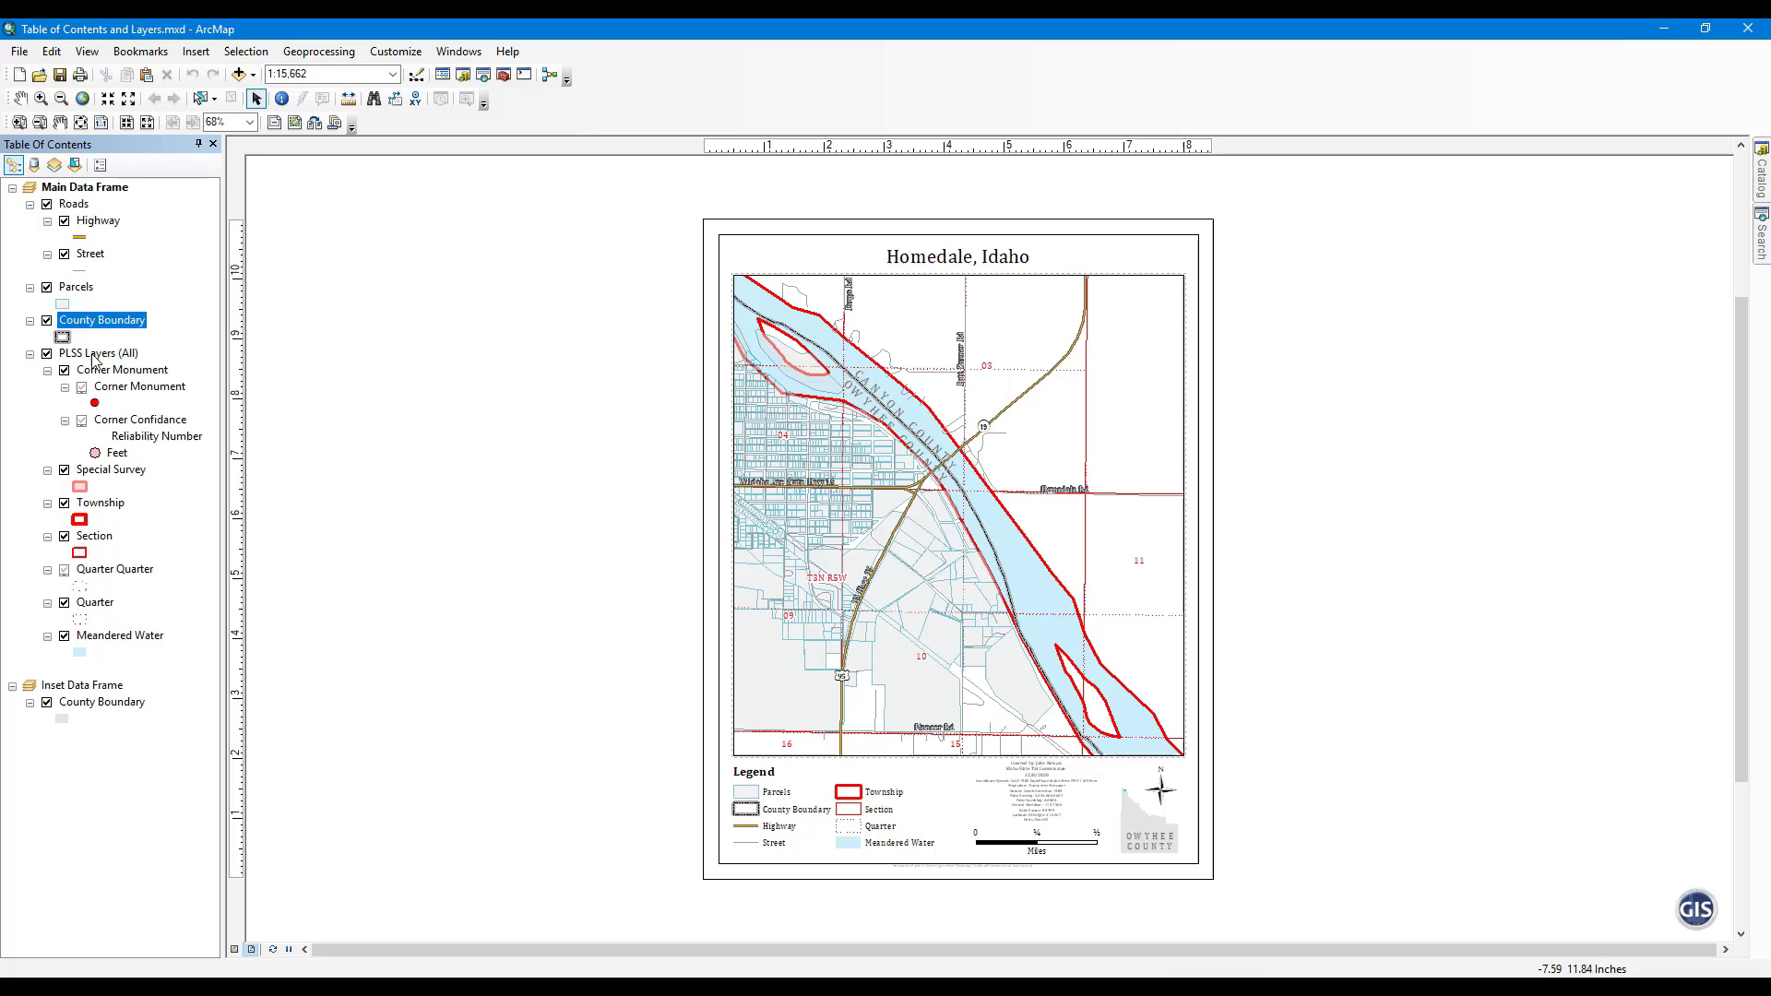
left_click(175, 206)
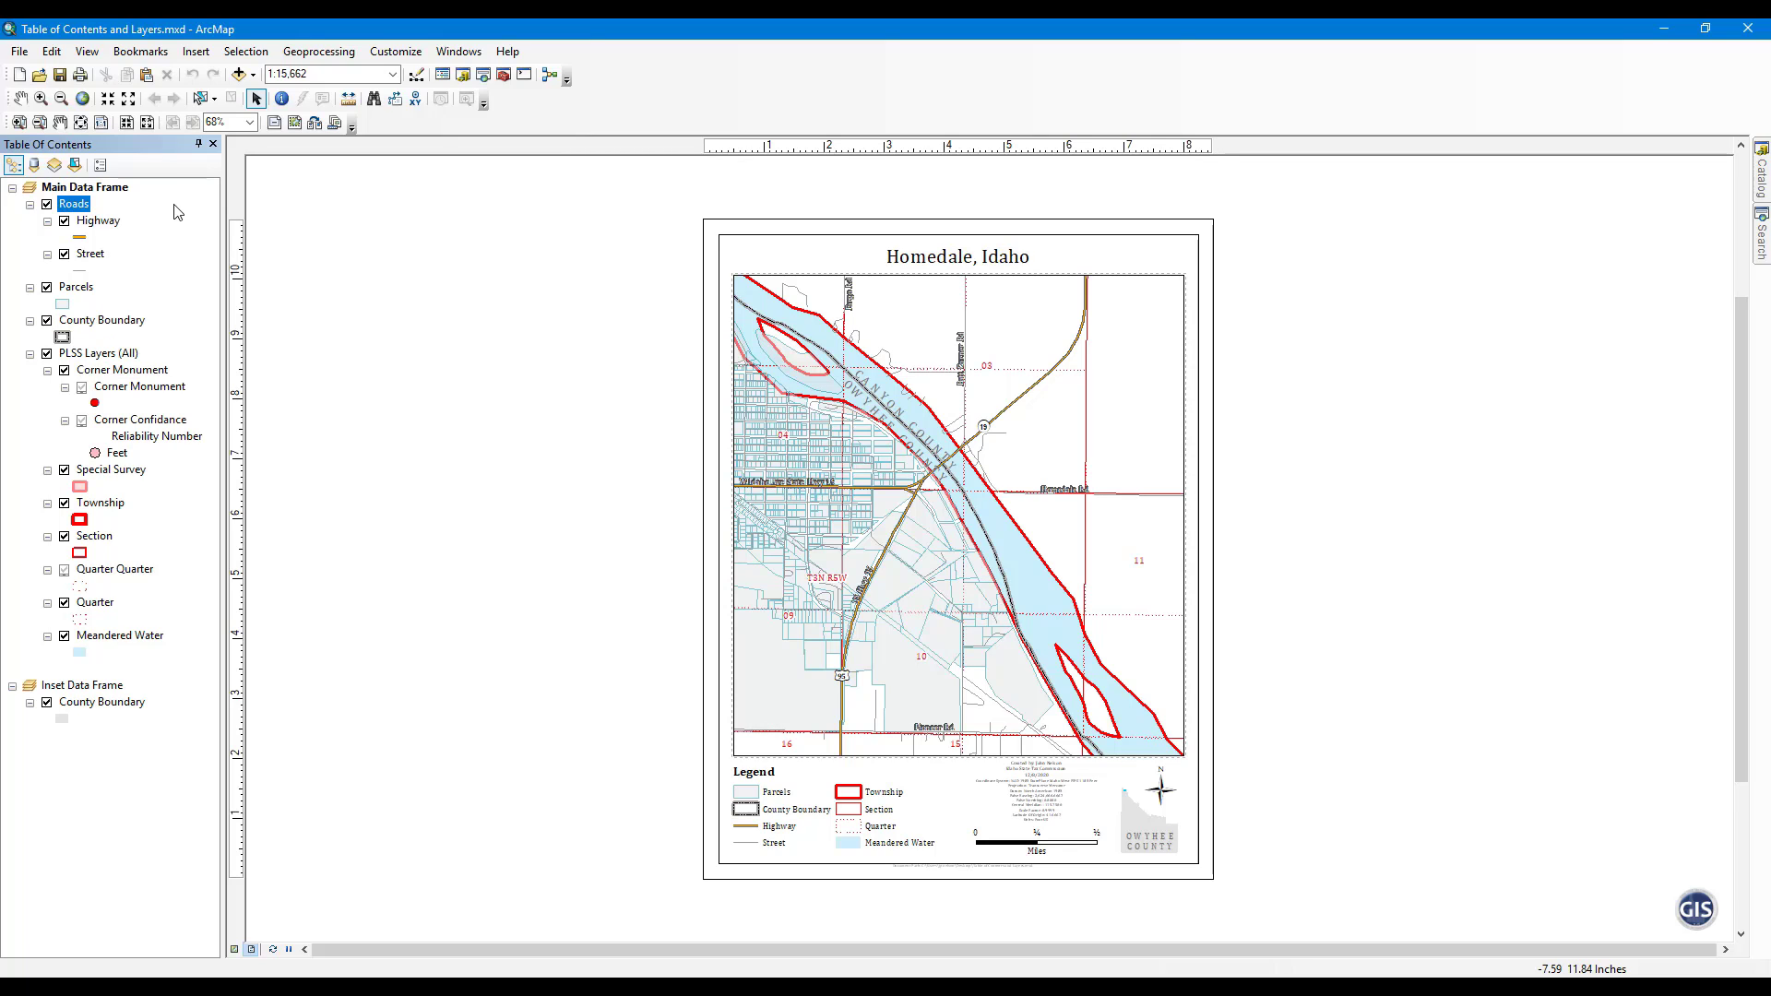
left_click(164, 195)
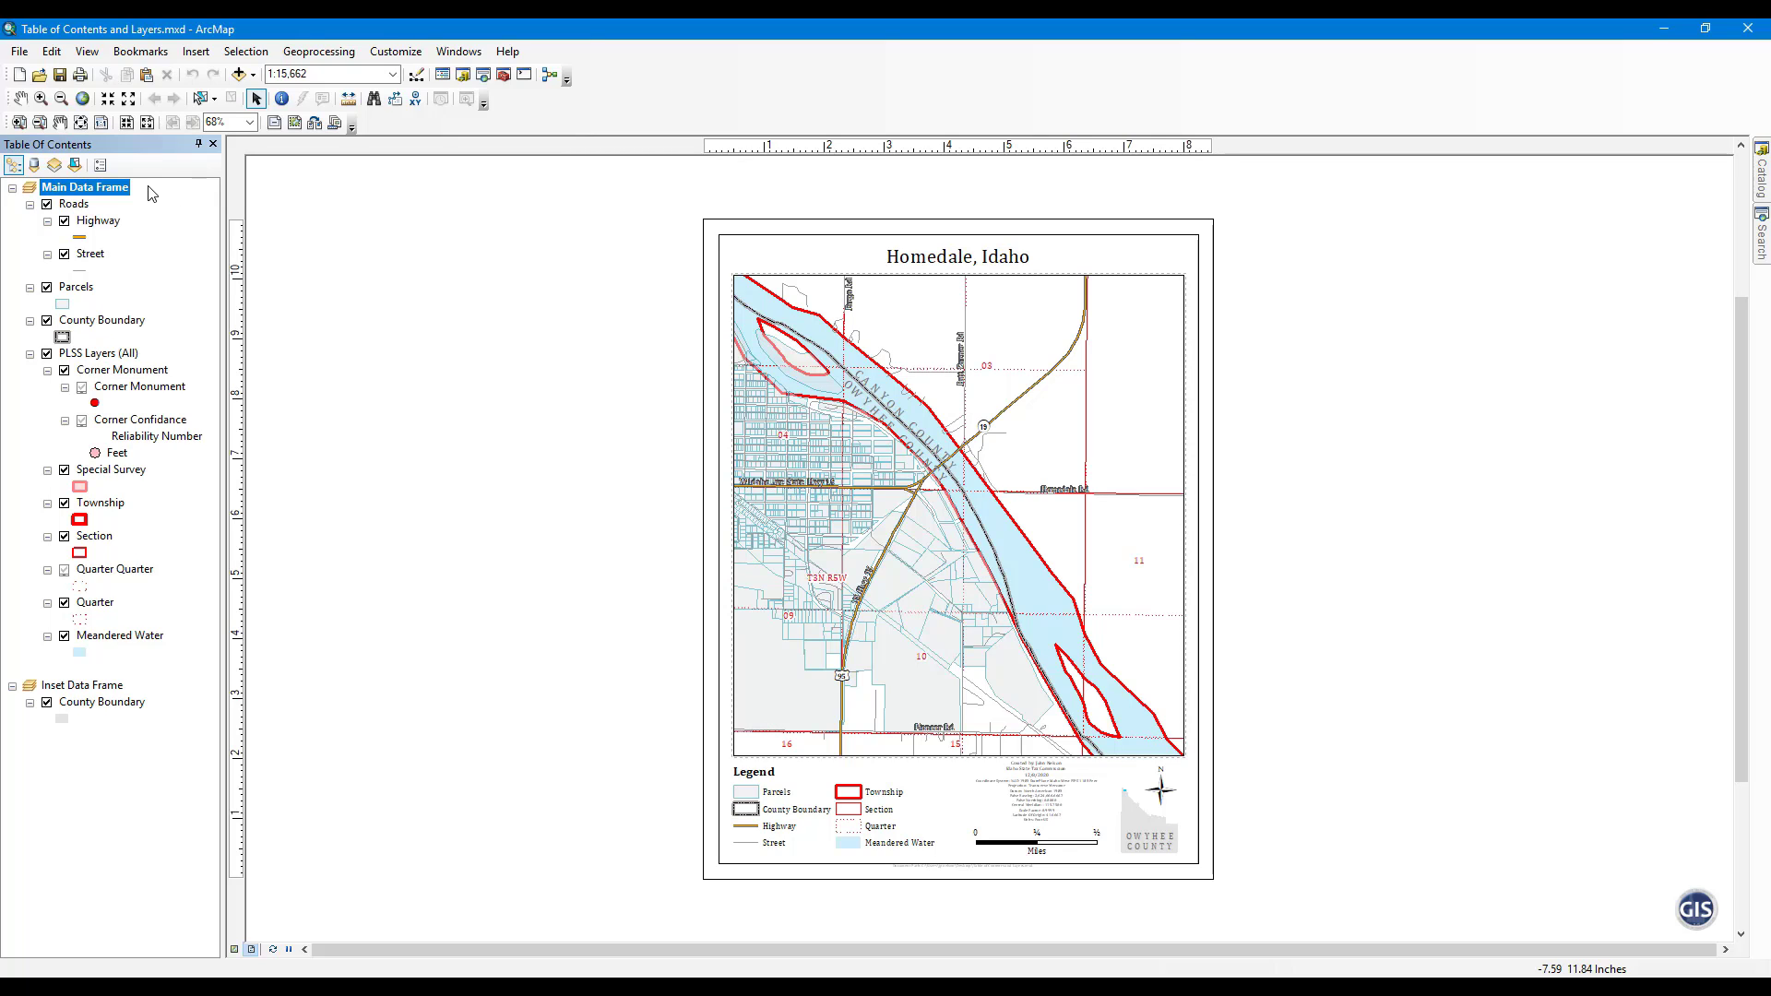
left_click(79, 203)
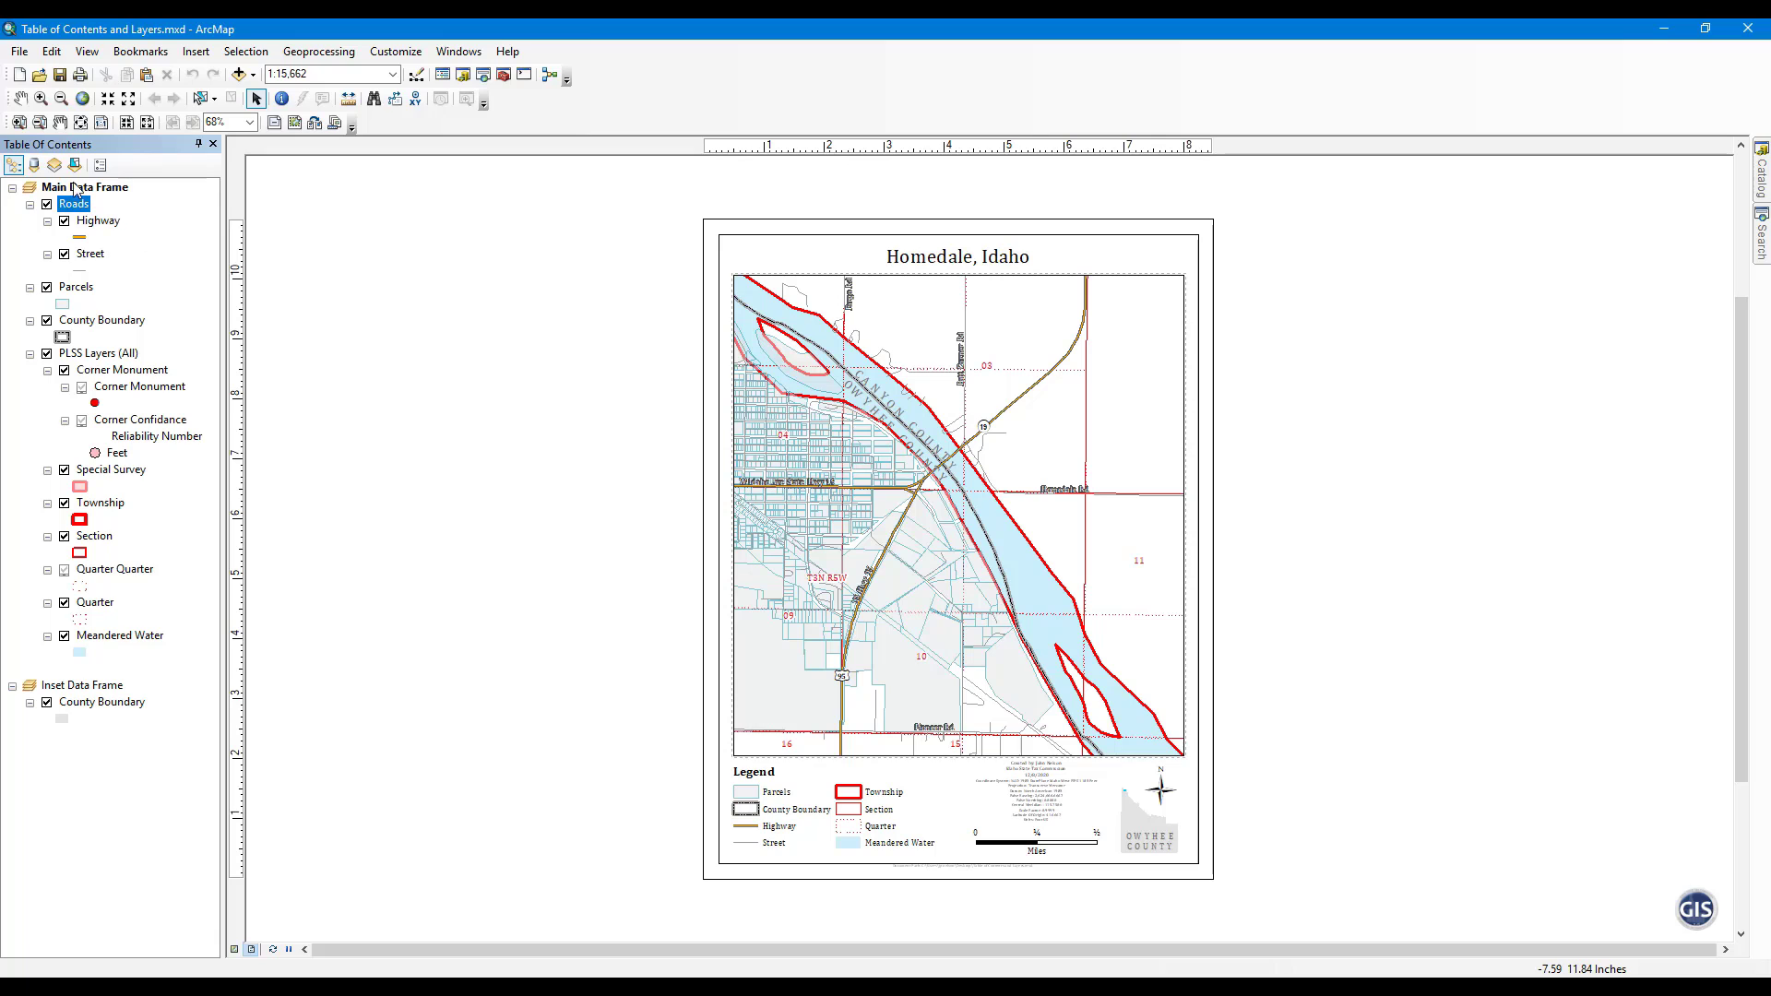
- List layers by source, then by visibility, make Highway unselectable, and list by selection
left_click(34, 164)
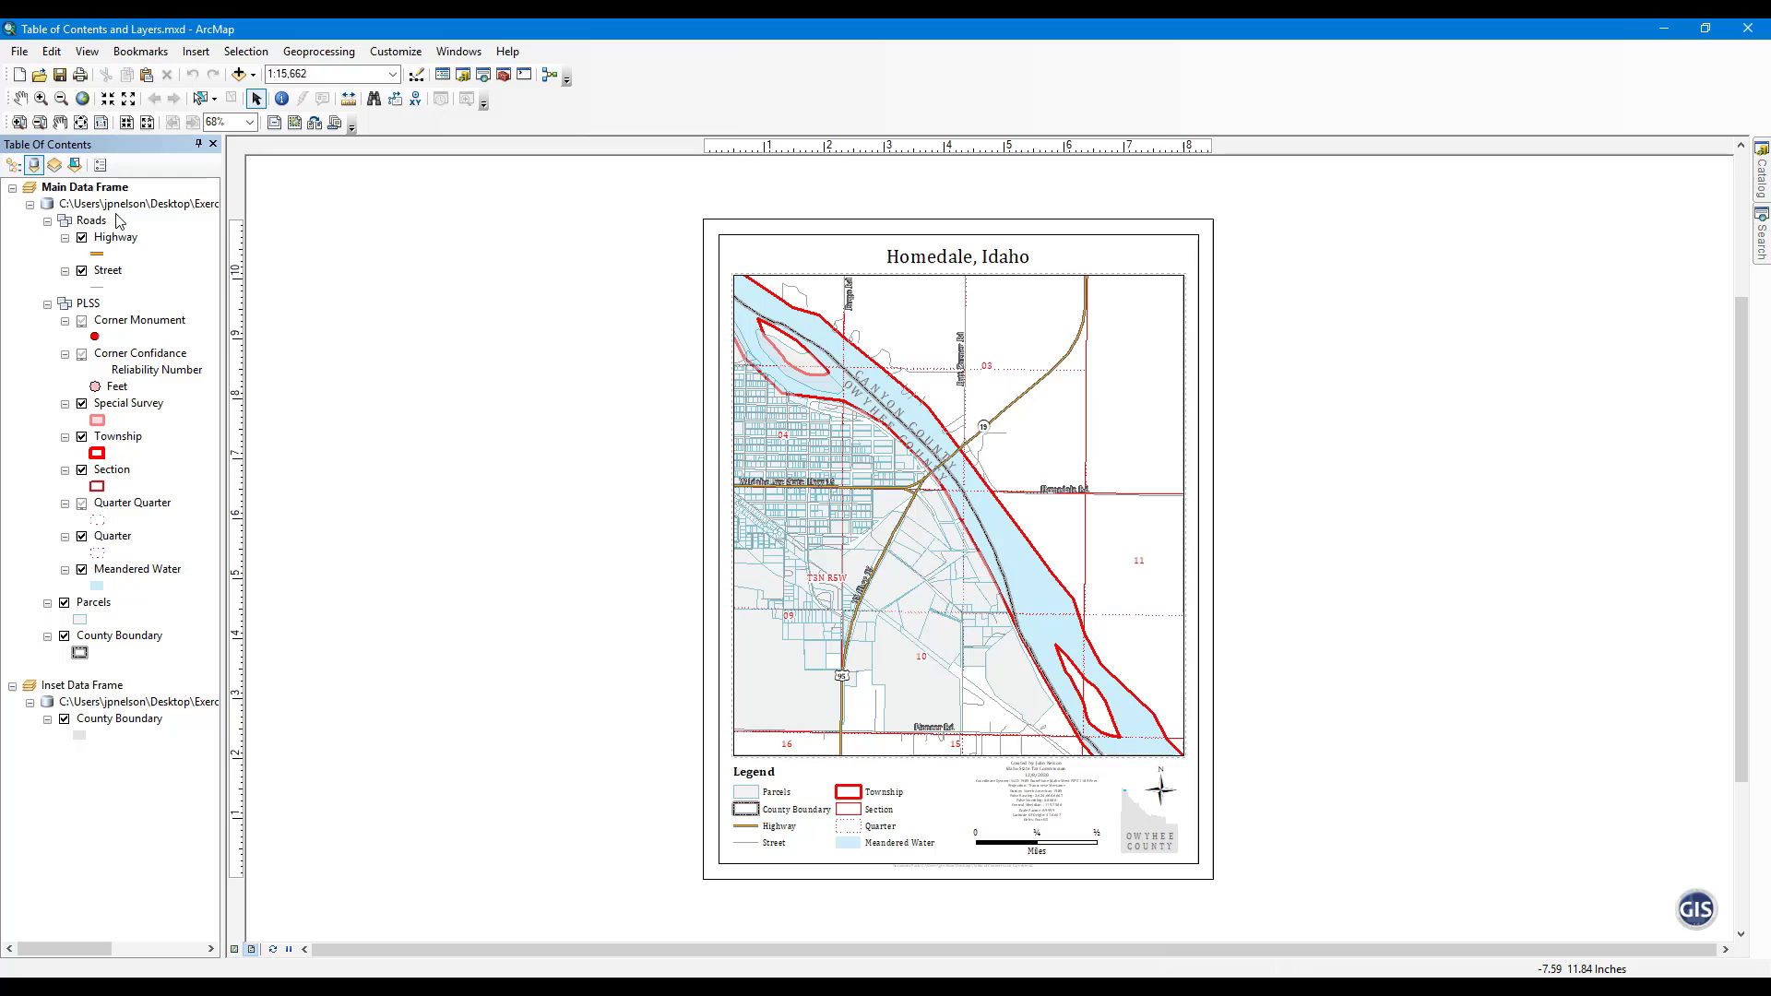
left_click(56, 166)
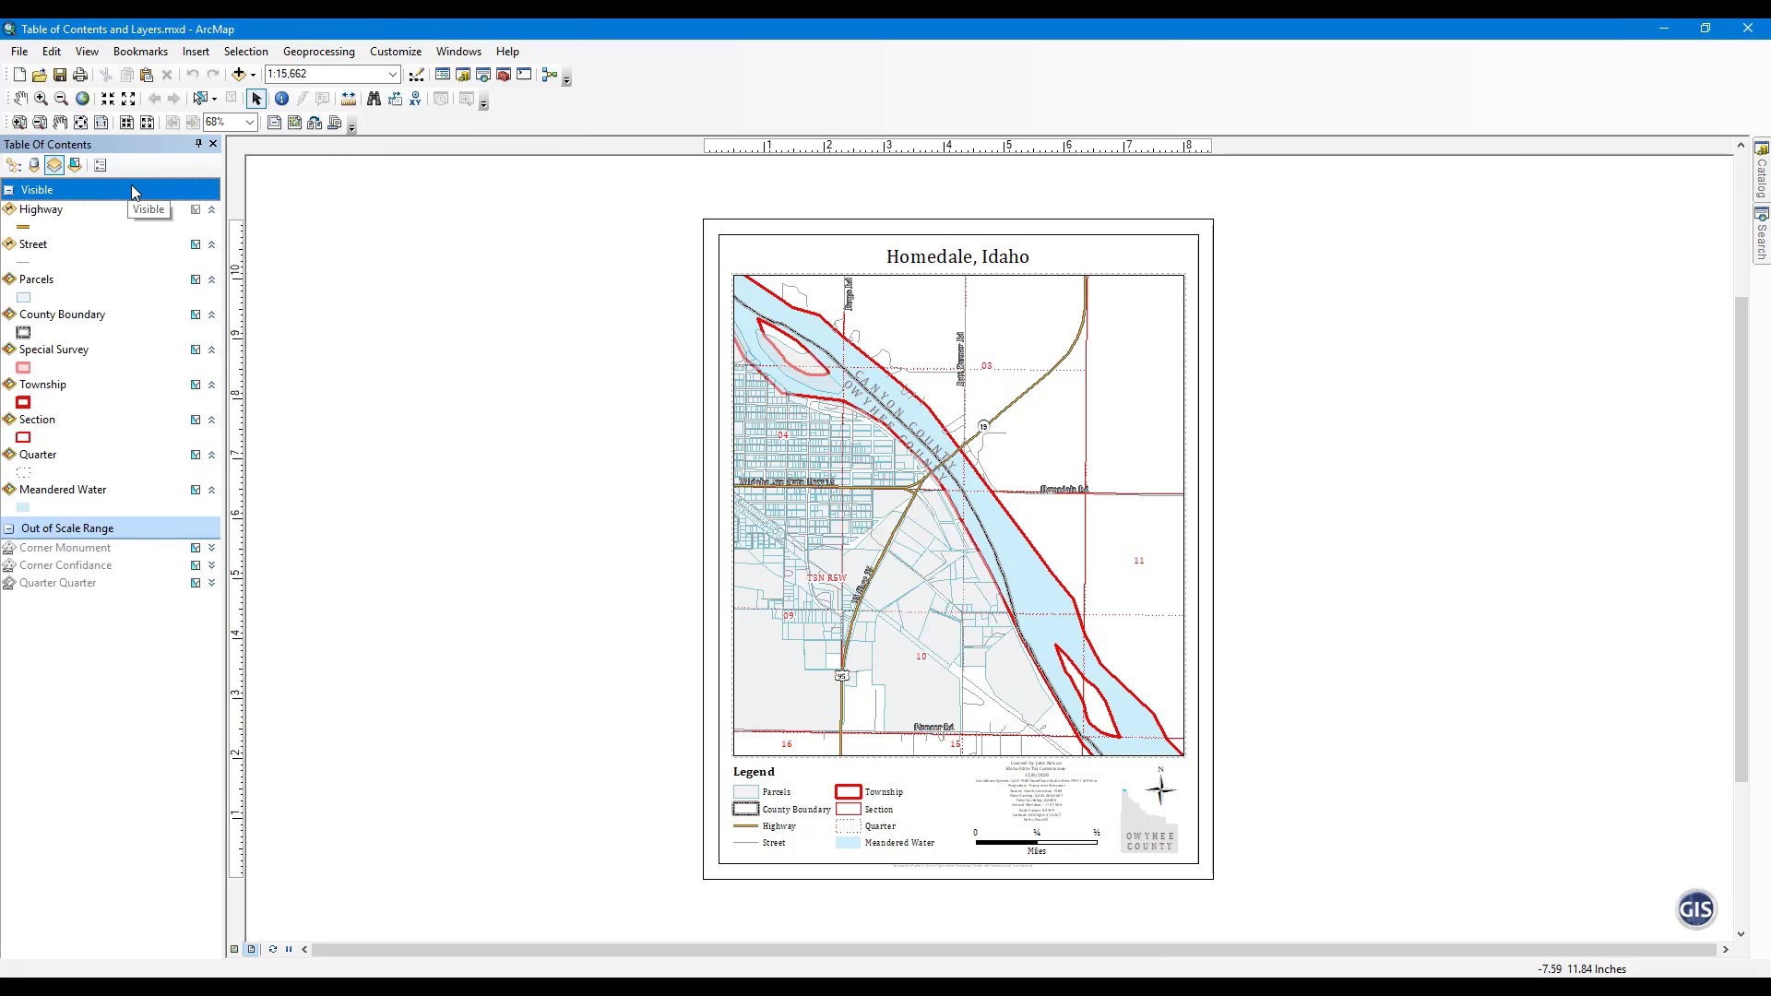
left_click(196, 212)
left_click(75, 165)
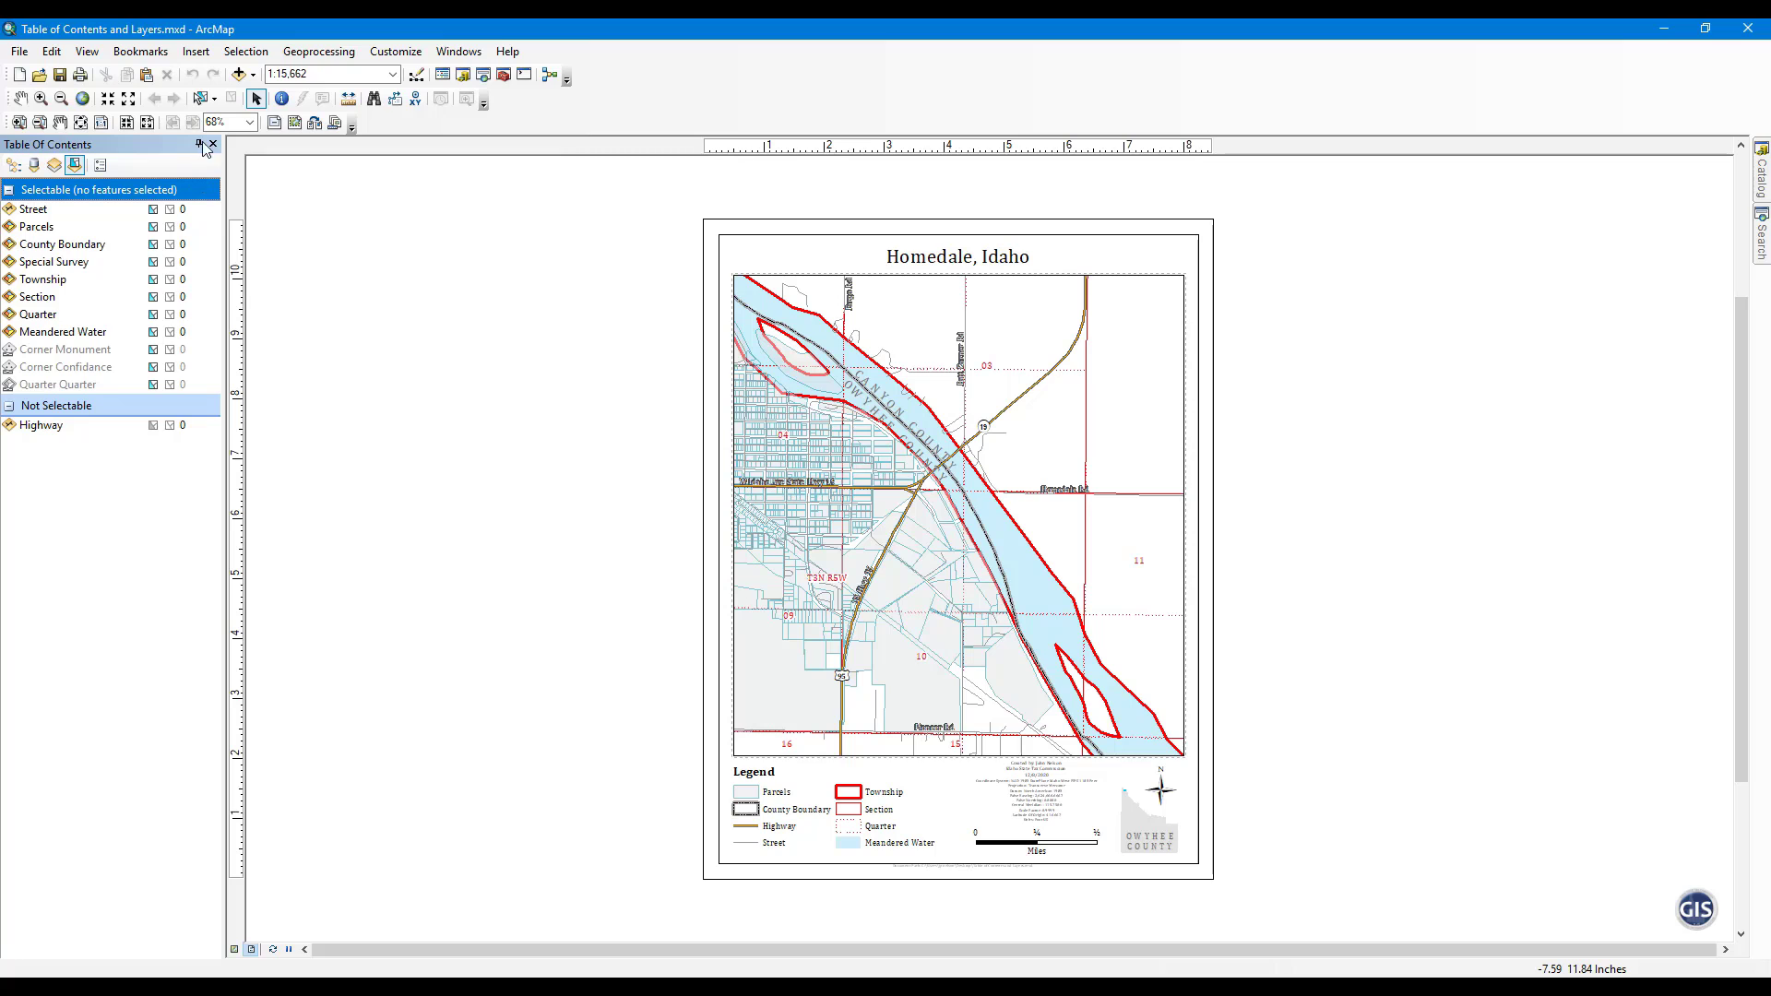
left_click(201, 99)
left_click(858, 411)
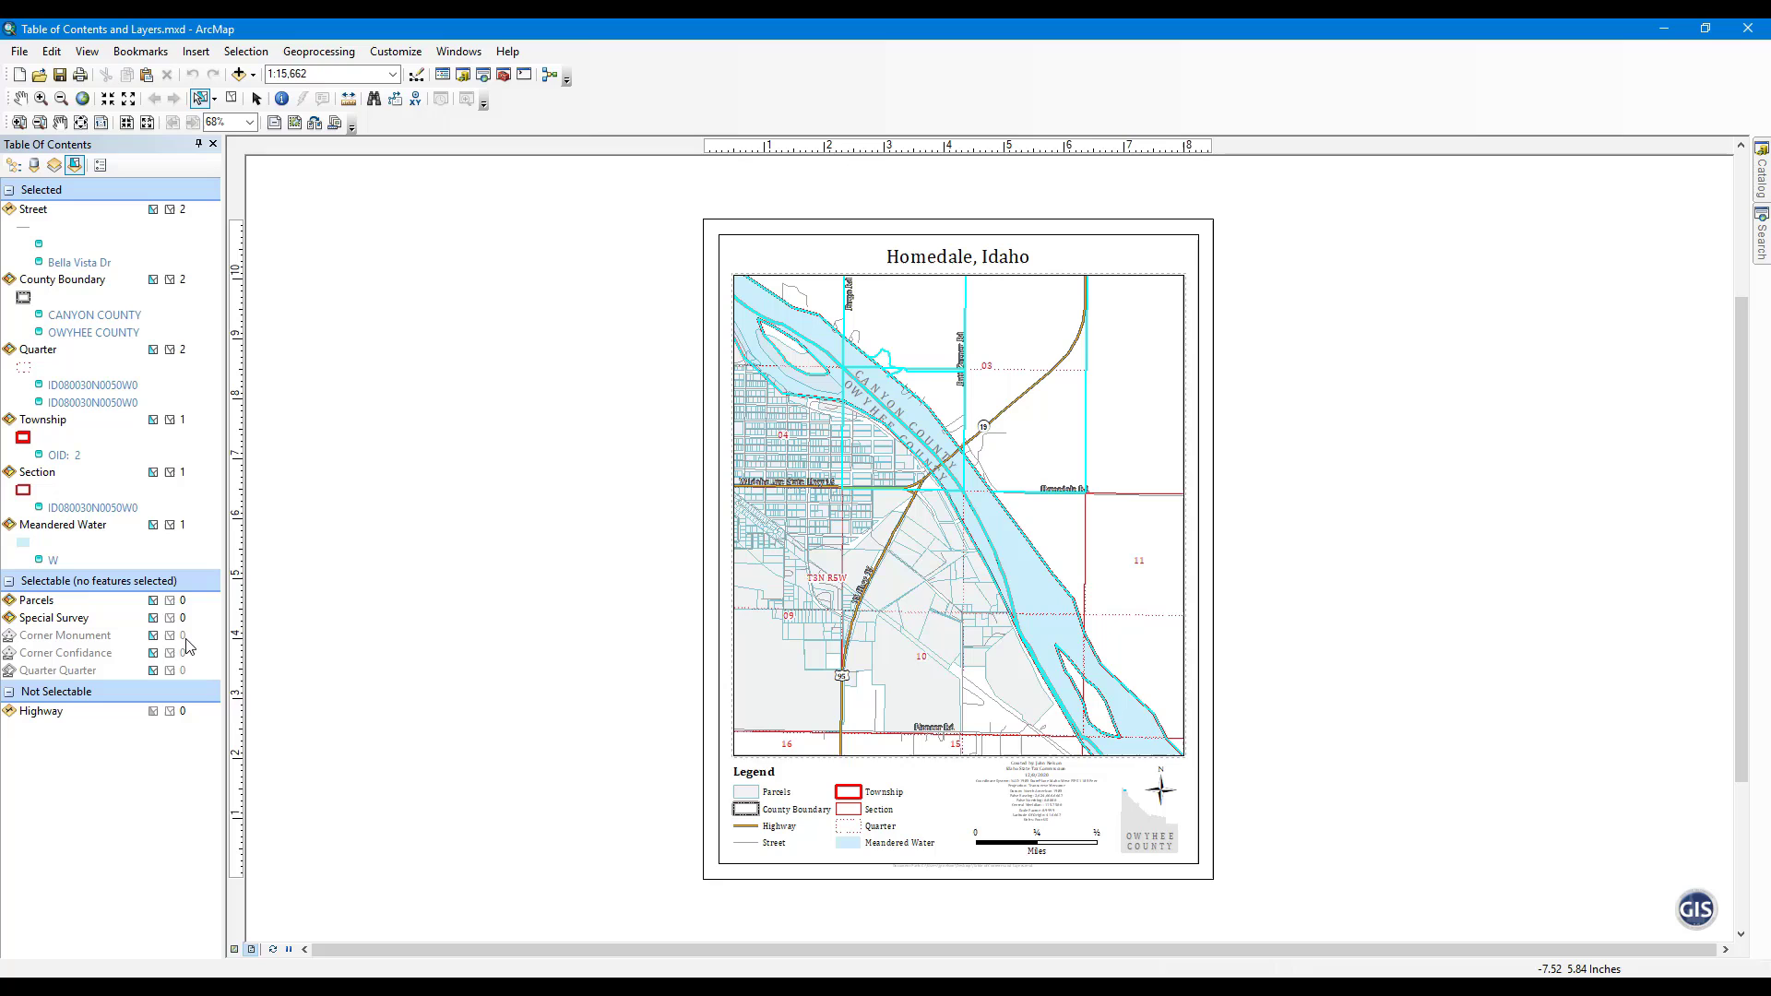
left_click(231, 98)
left_click(100, 165)
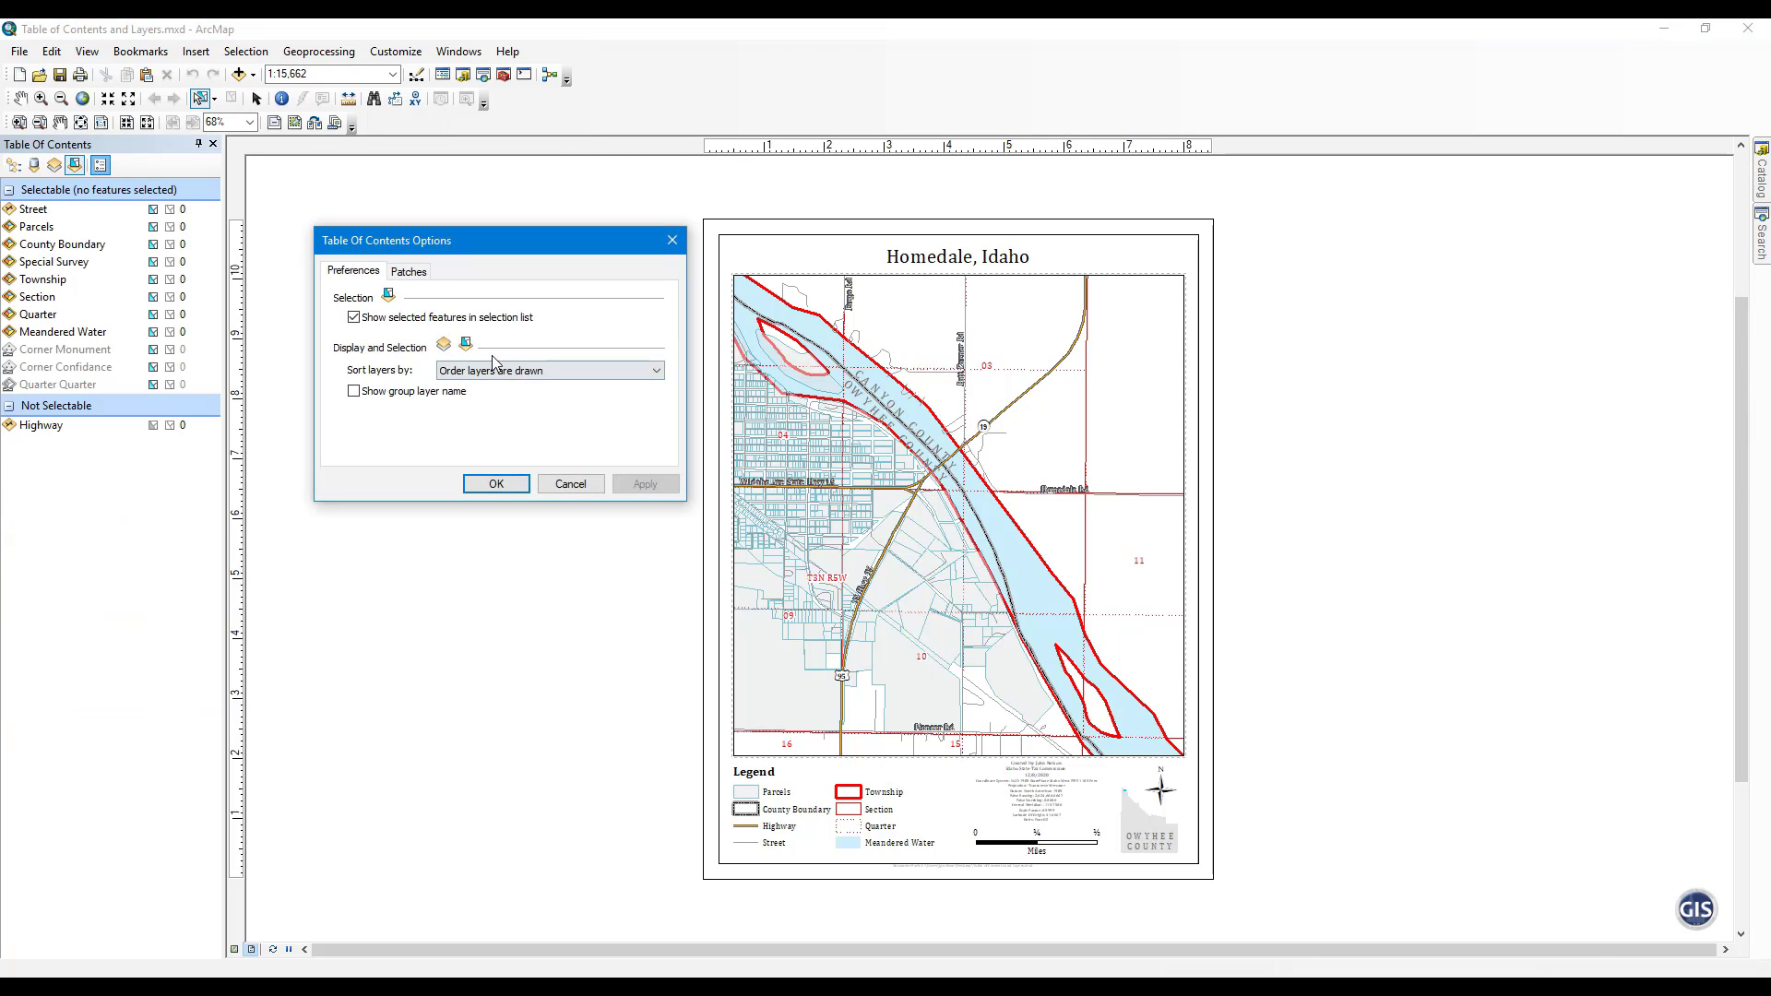
left_click(417, 273)
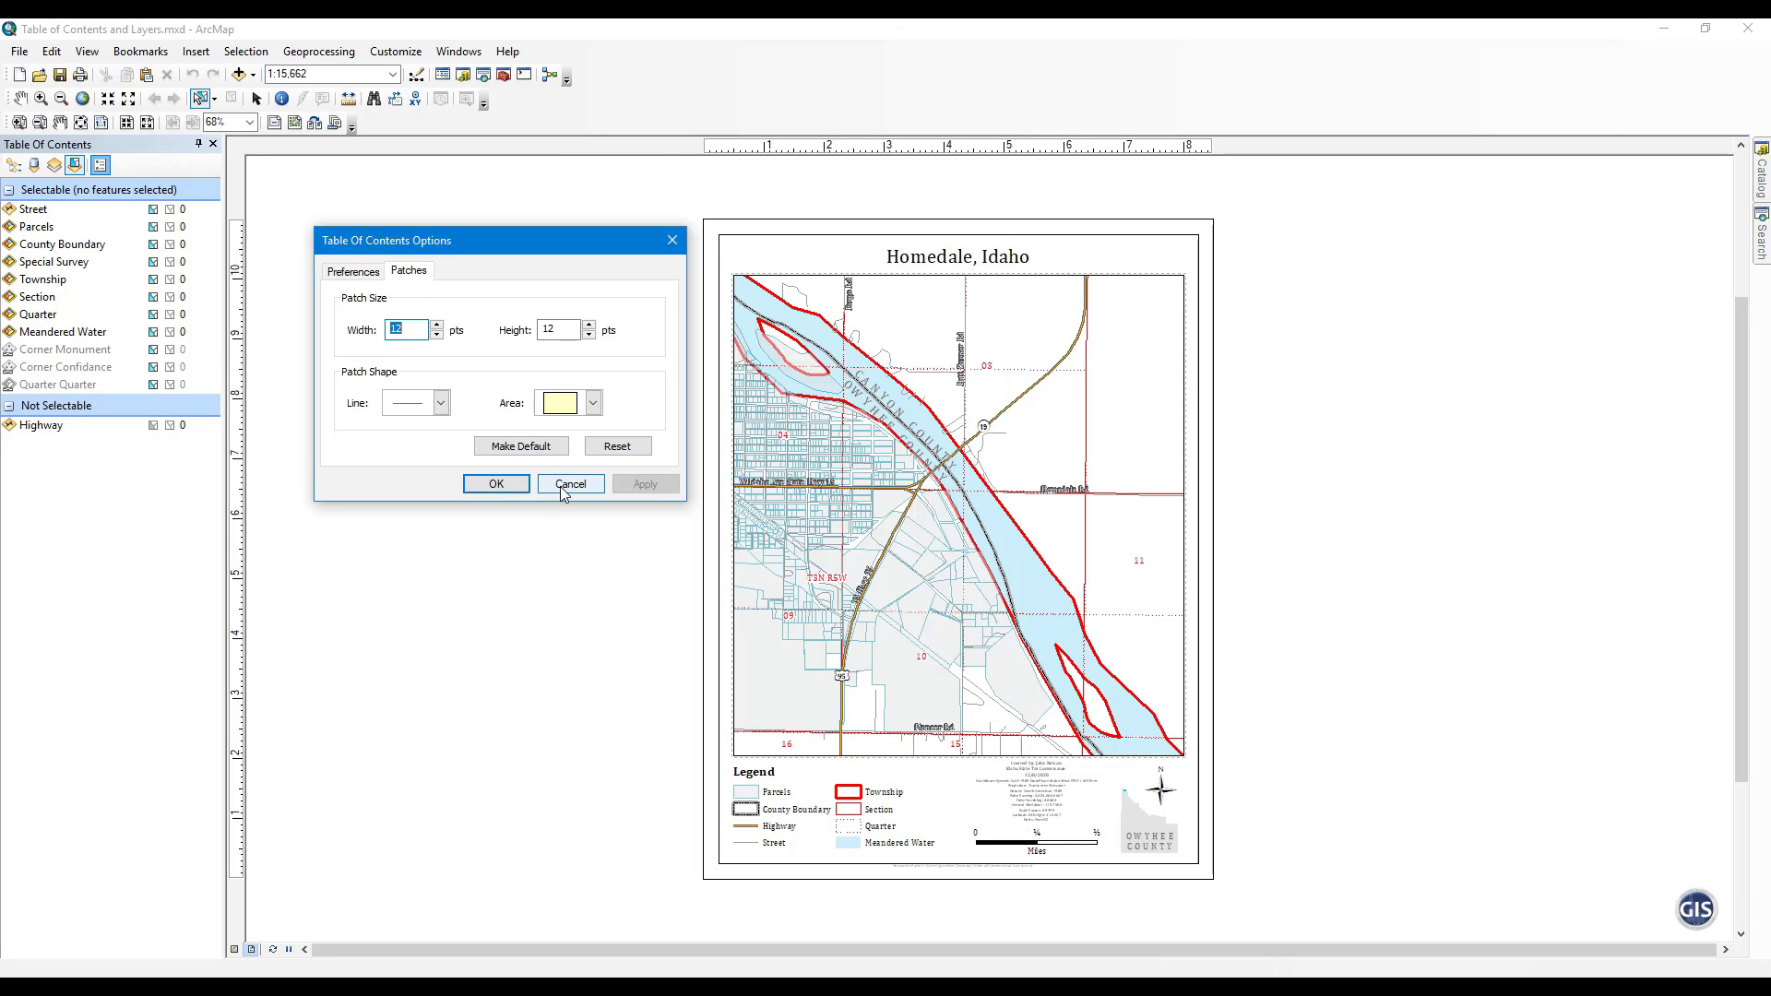
left_click(509, 488)
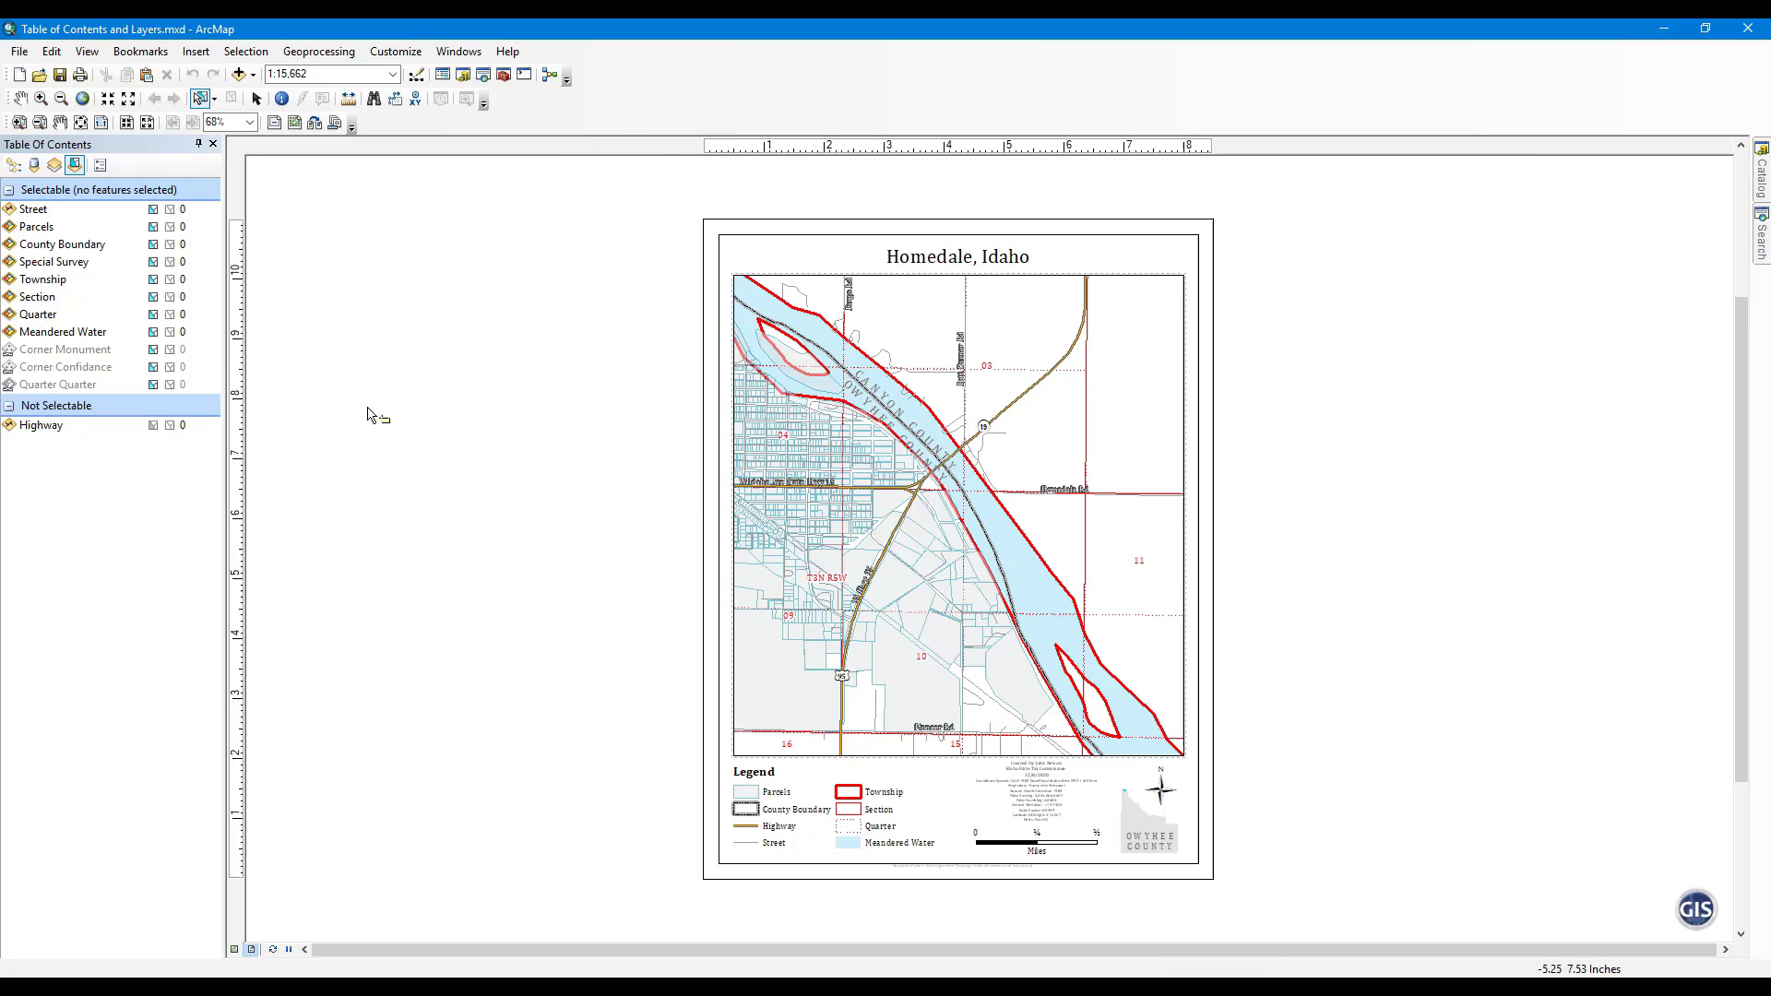
- Switch back to List By Drawing Order and select Highway, Street and Parcels in turn
left_click(14, 164)
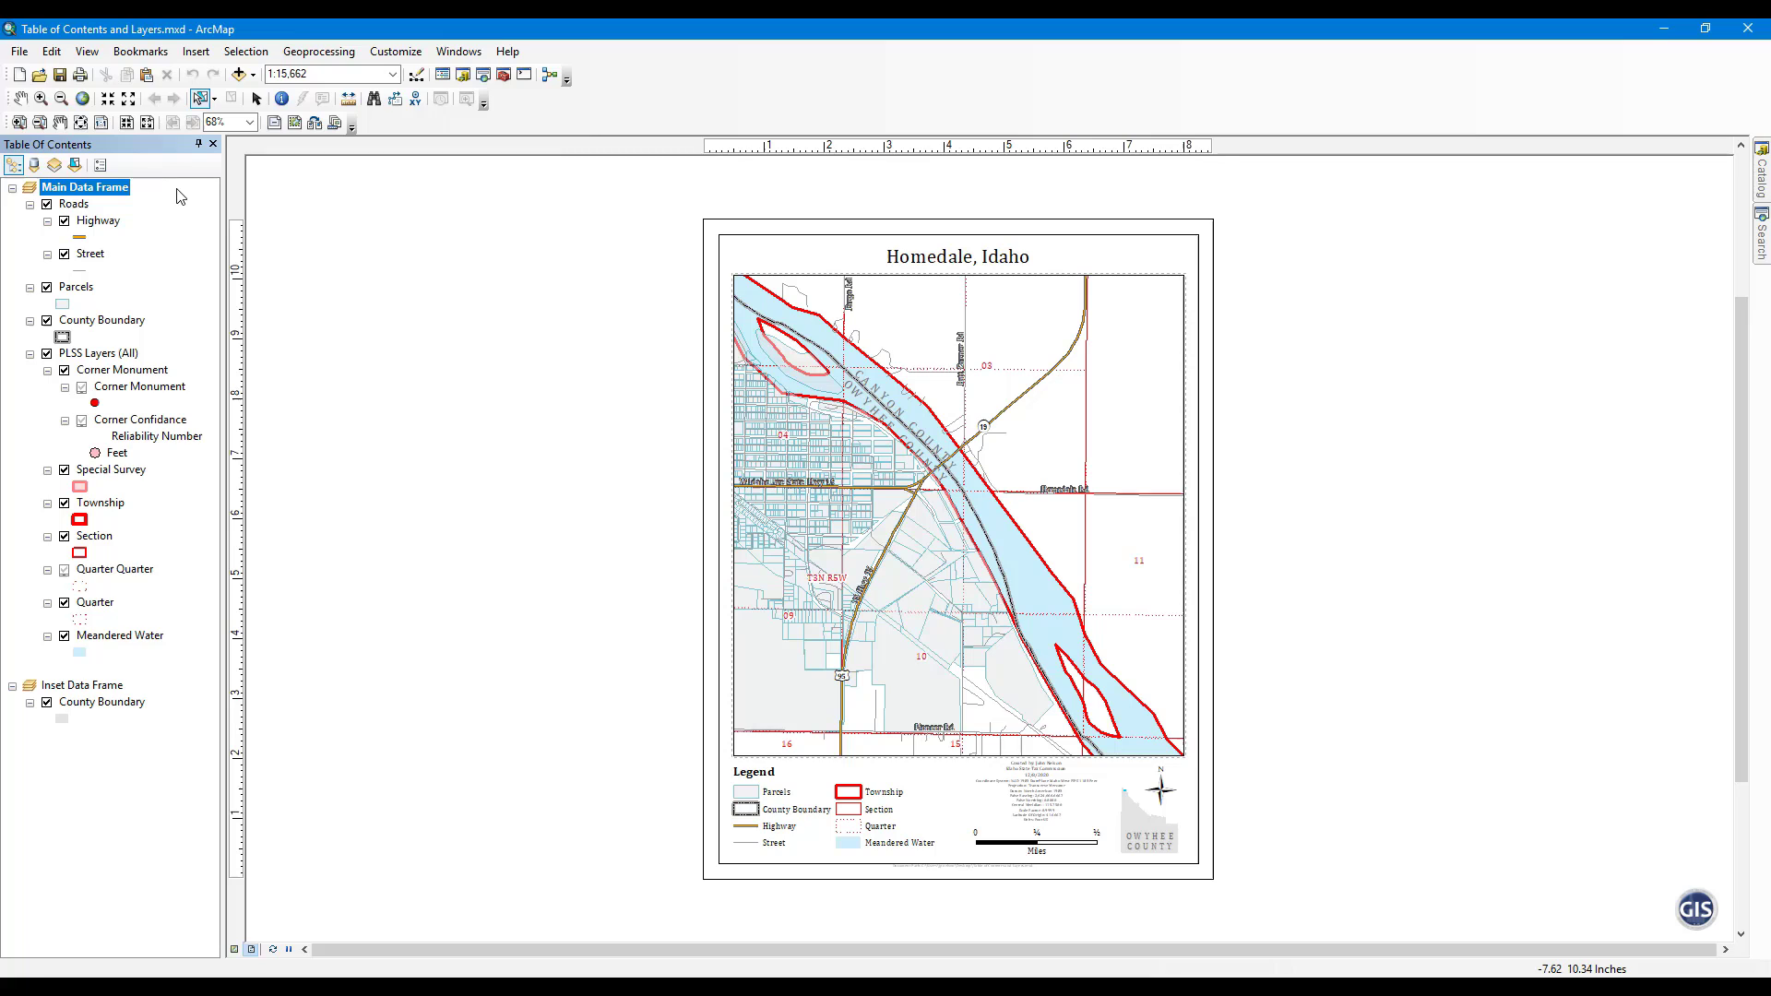
left_click(116, 223)
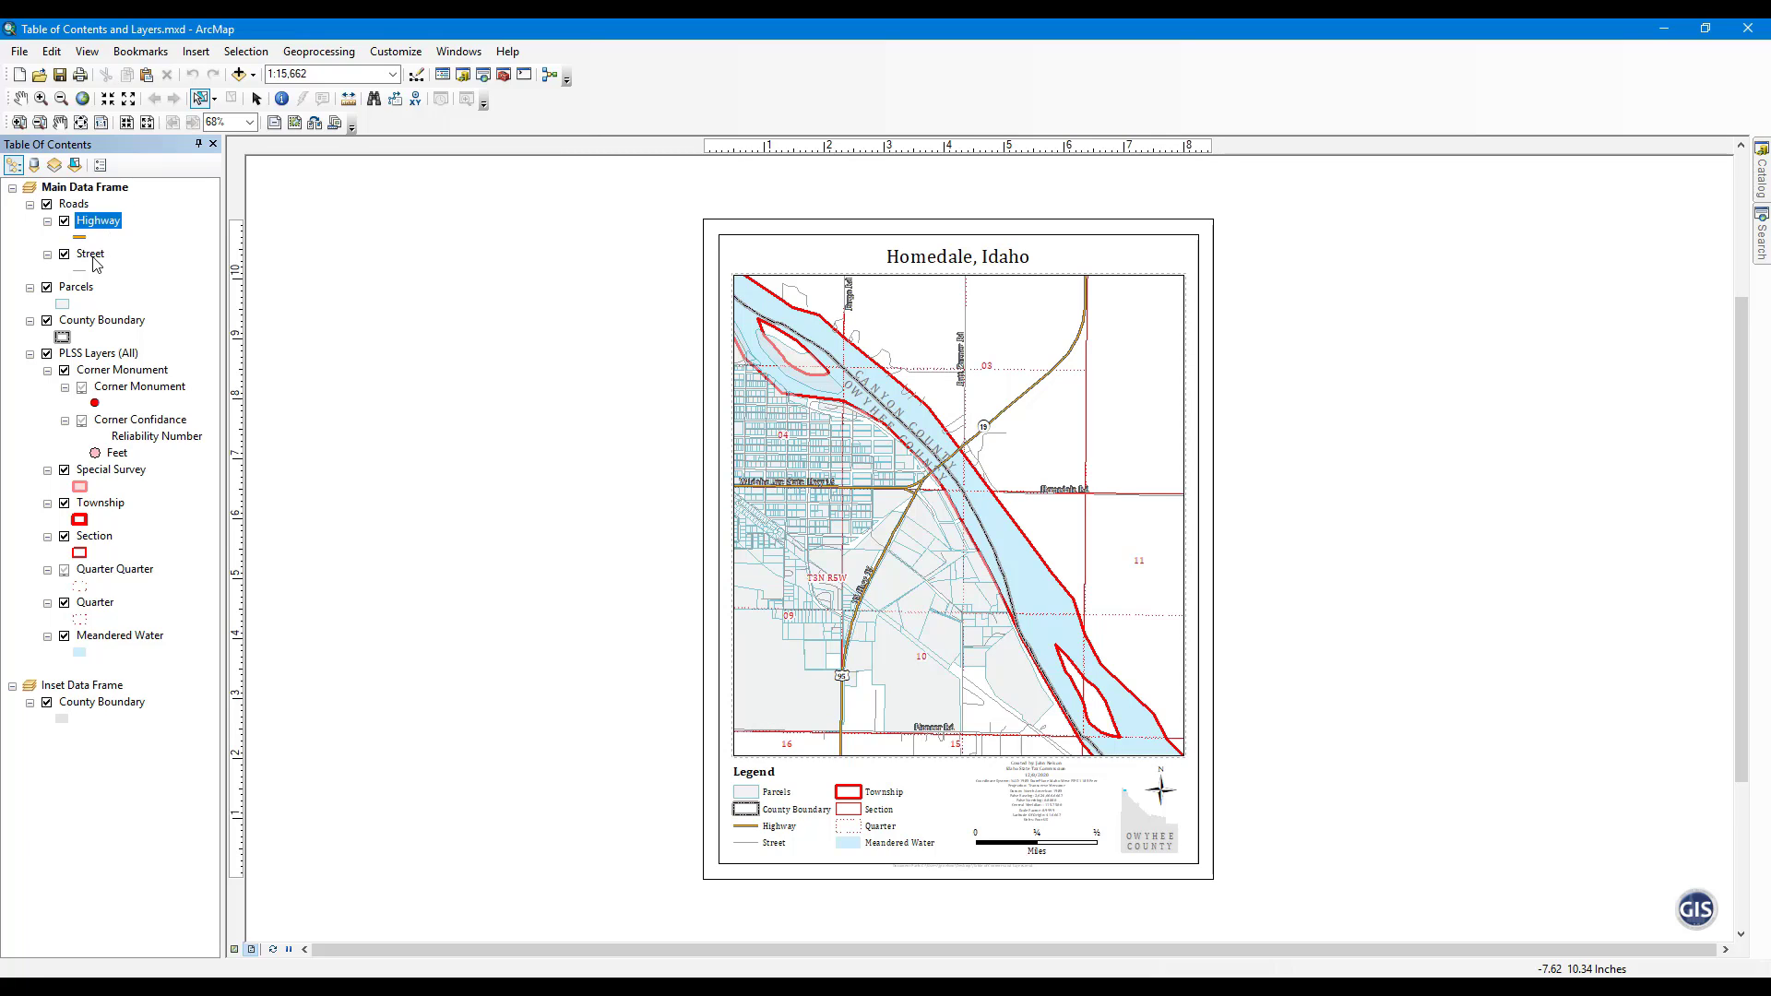
left_click(93, 259)
left_click(81, 288)
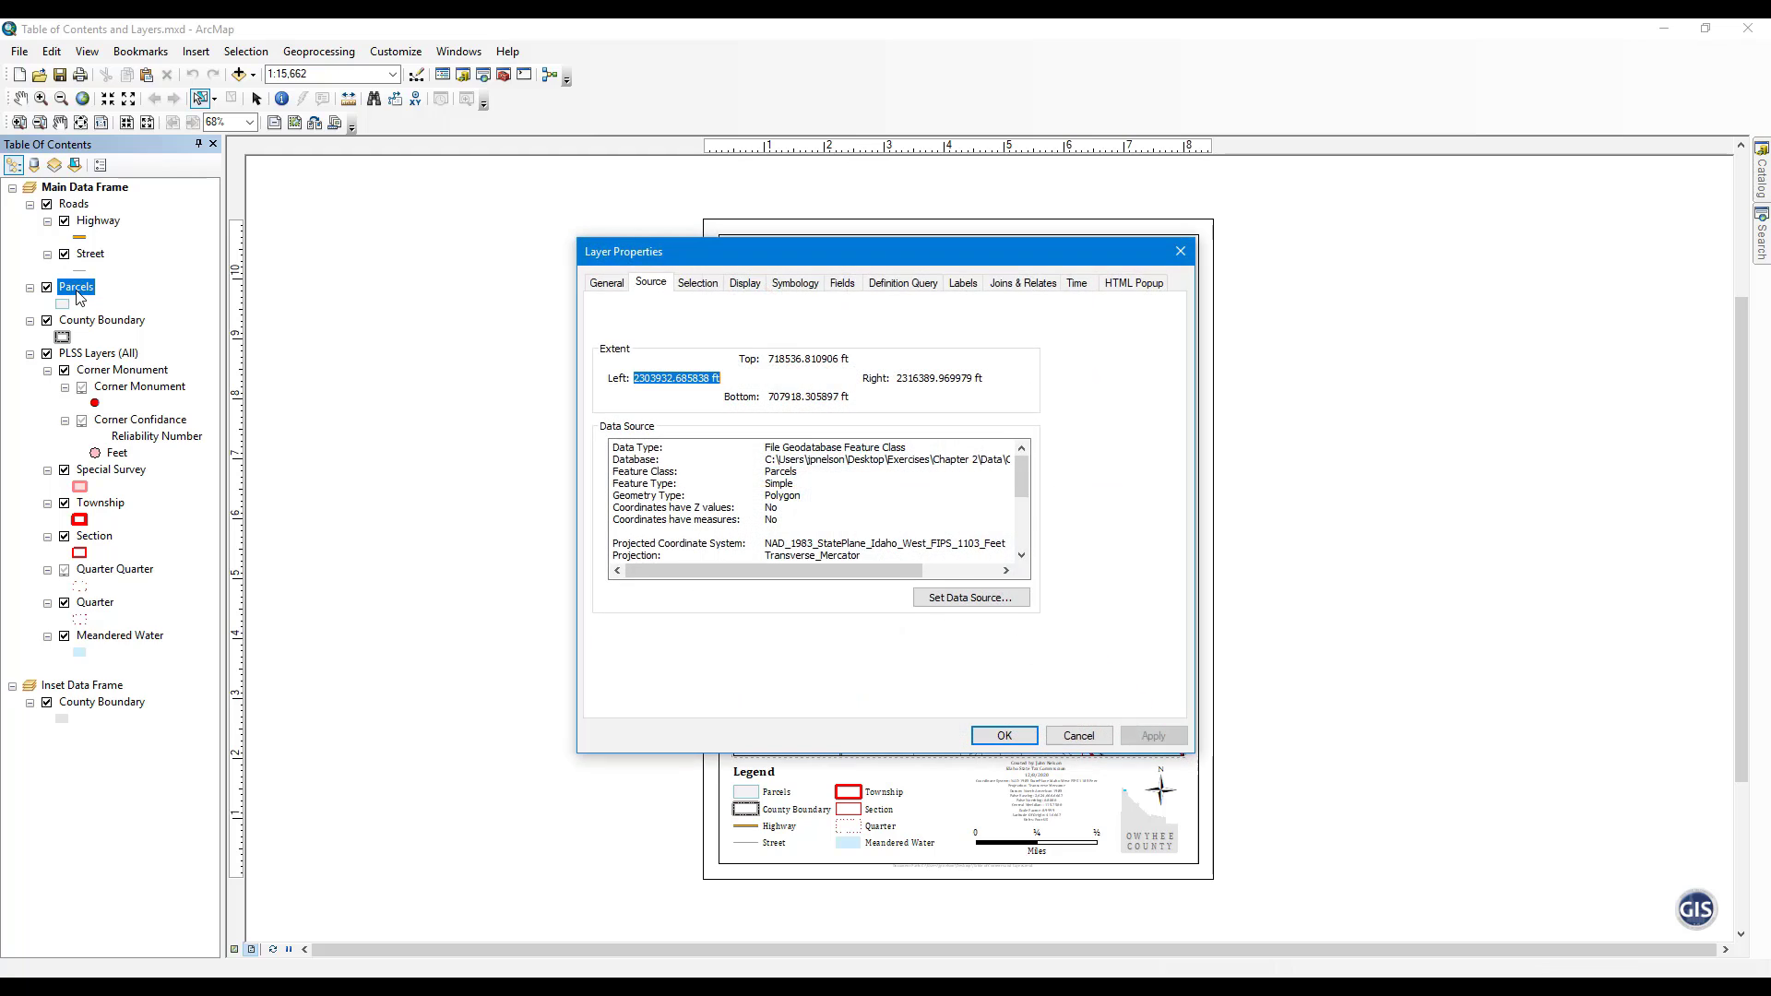
- Review Parcels' name, description and credits, then widen the Source view to show the Chapter2Exercises.gdb path
left_click_drag(638, 256, 355, 205)
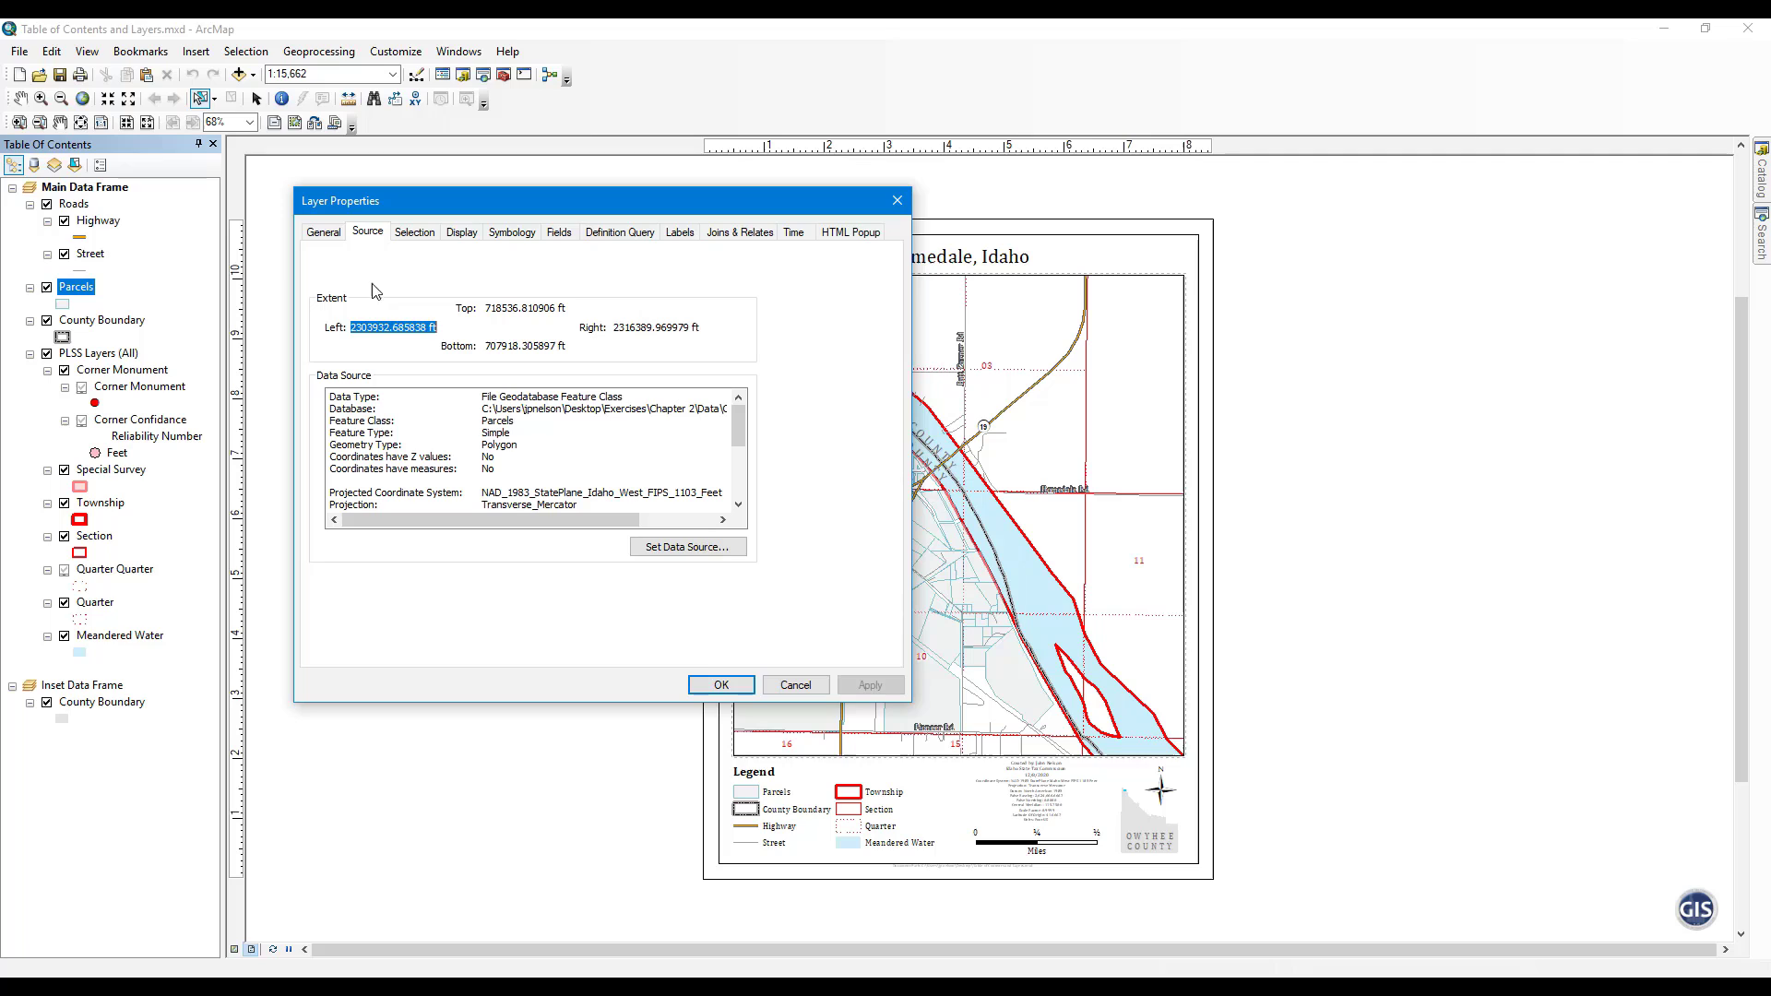
left_click(333, 238)
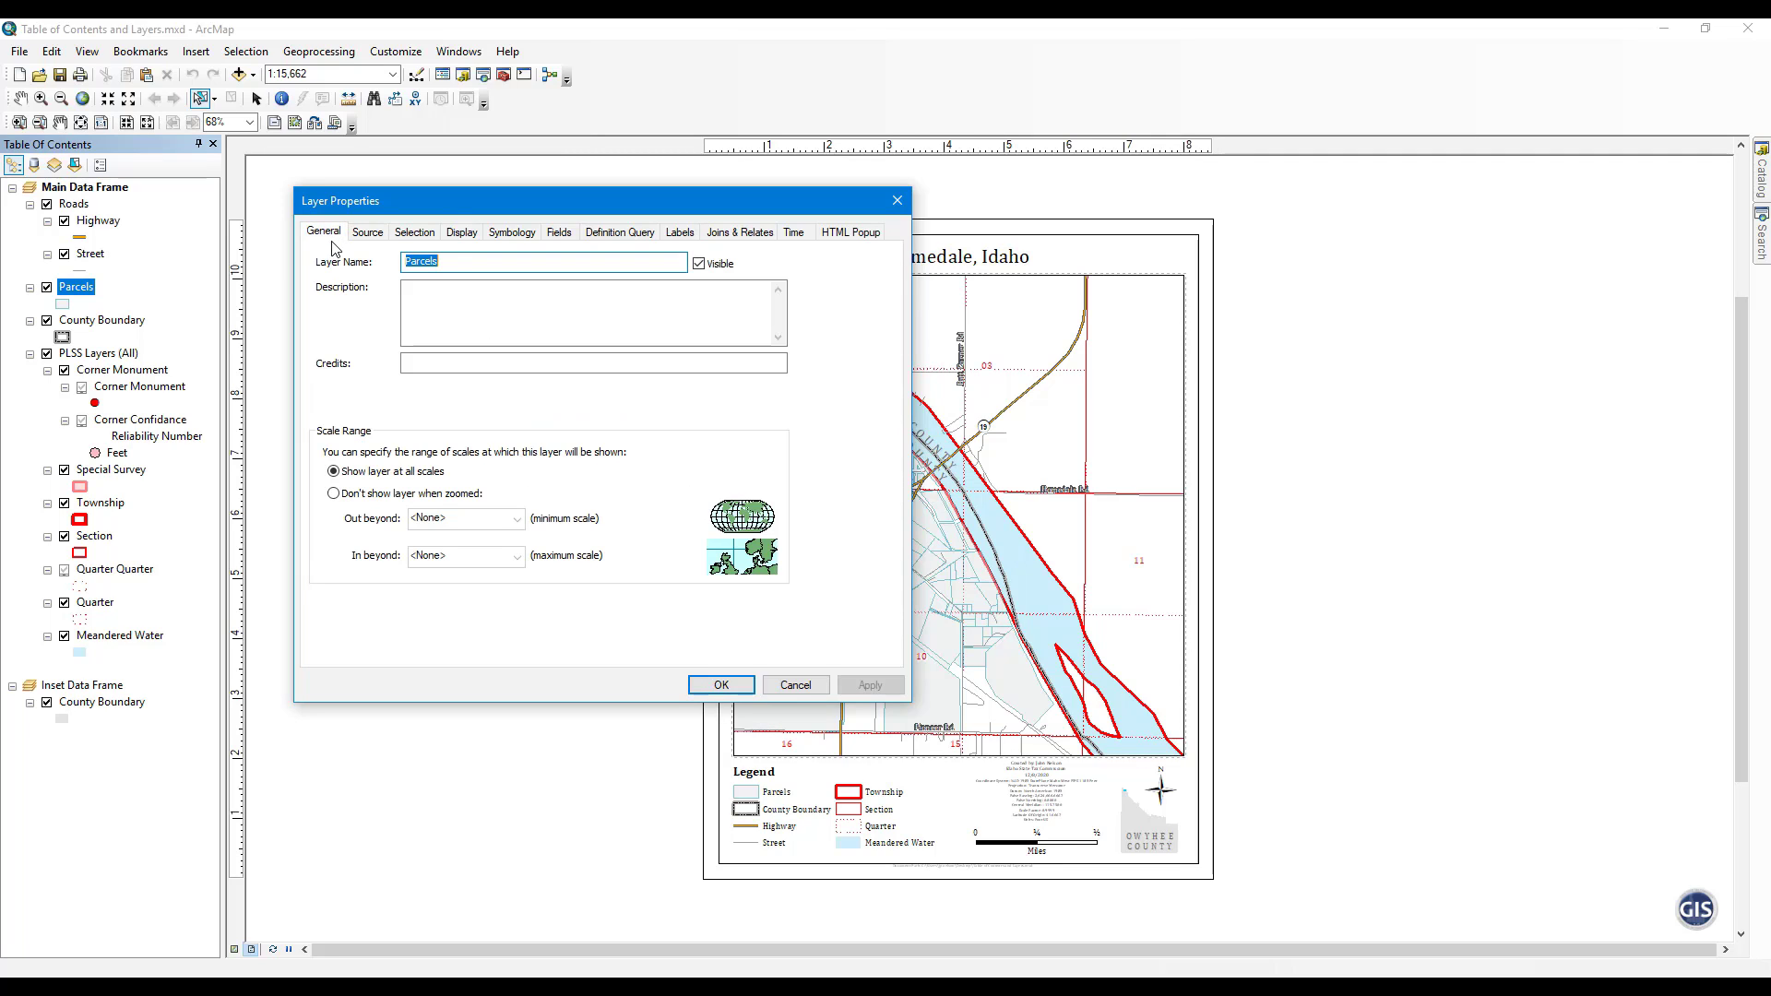
left_click(462, 262)
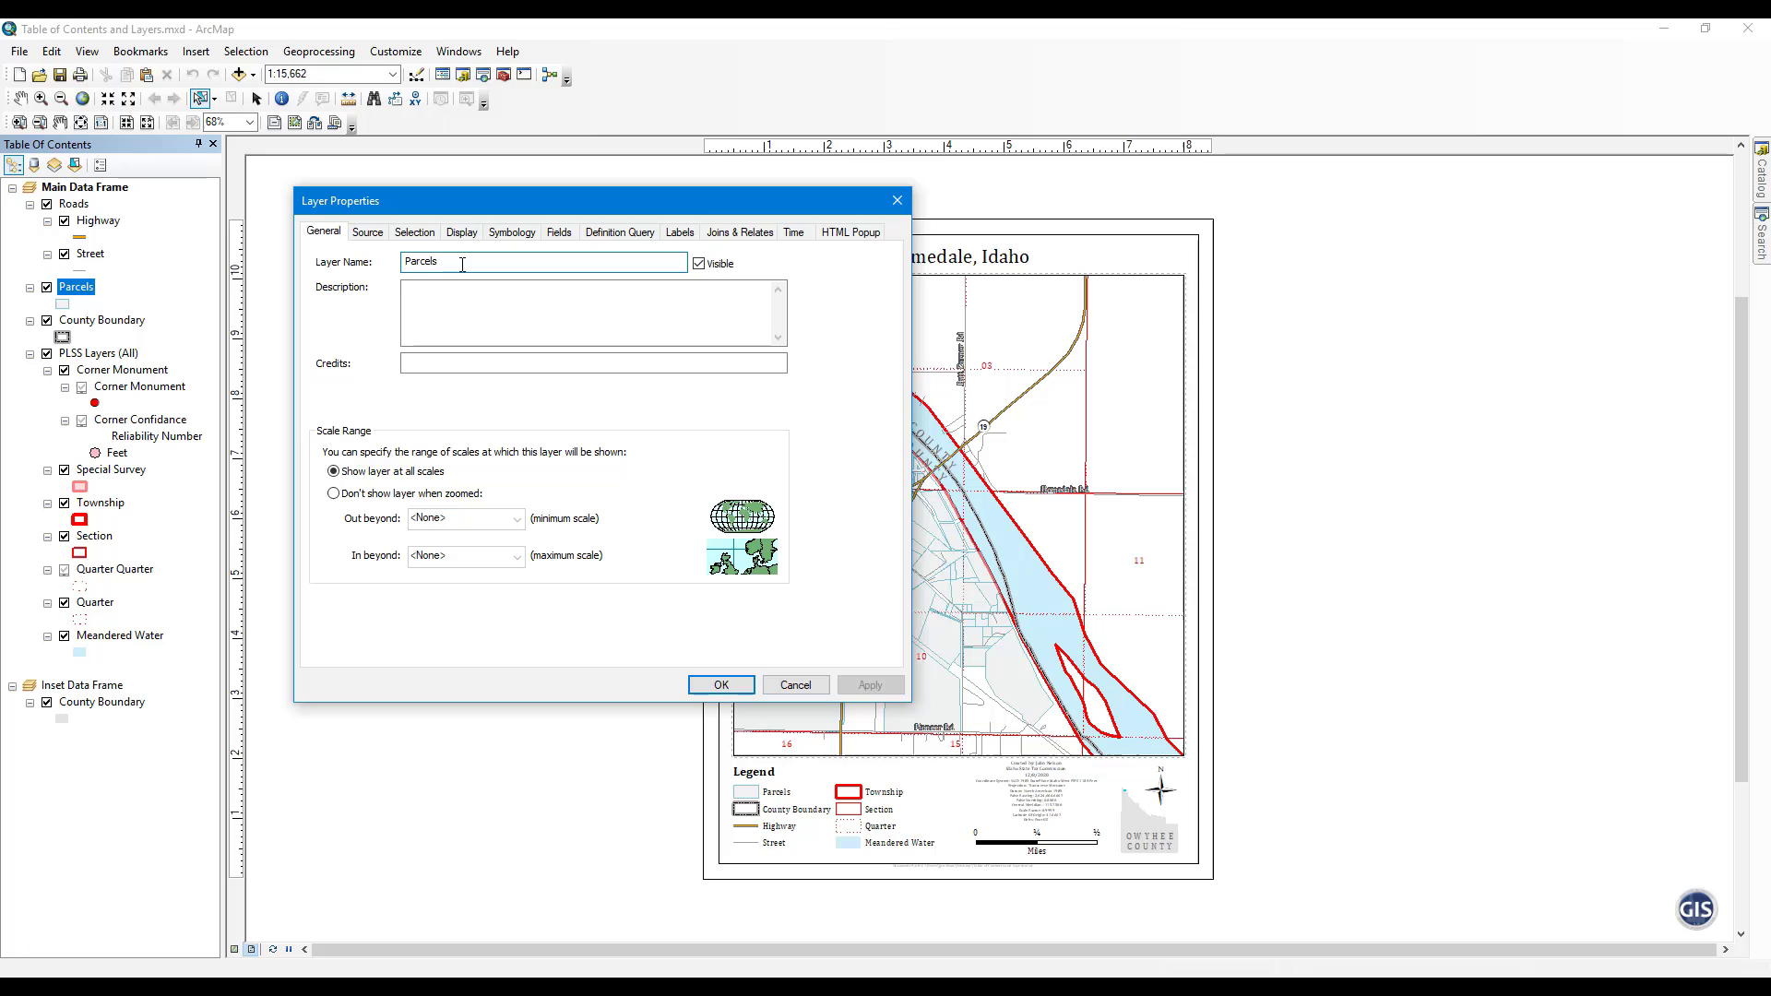
left_click(464, 314)
left_click(465, 361)
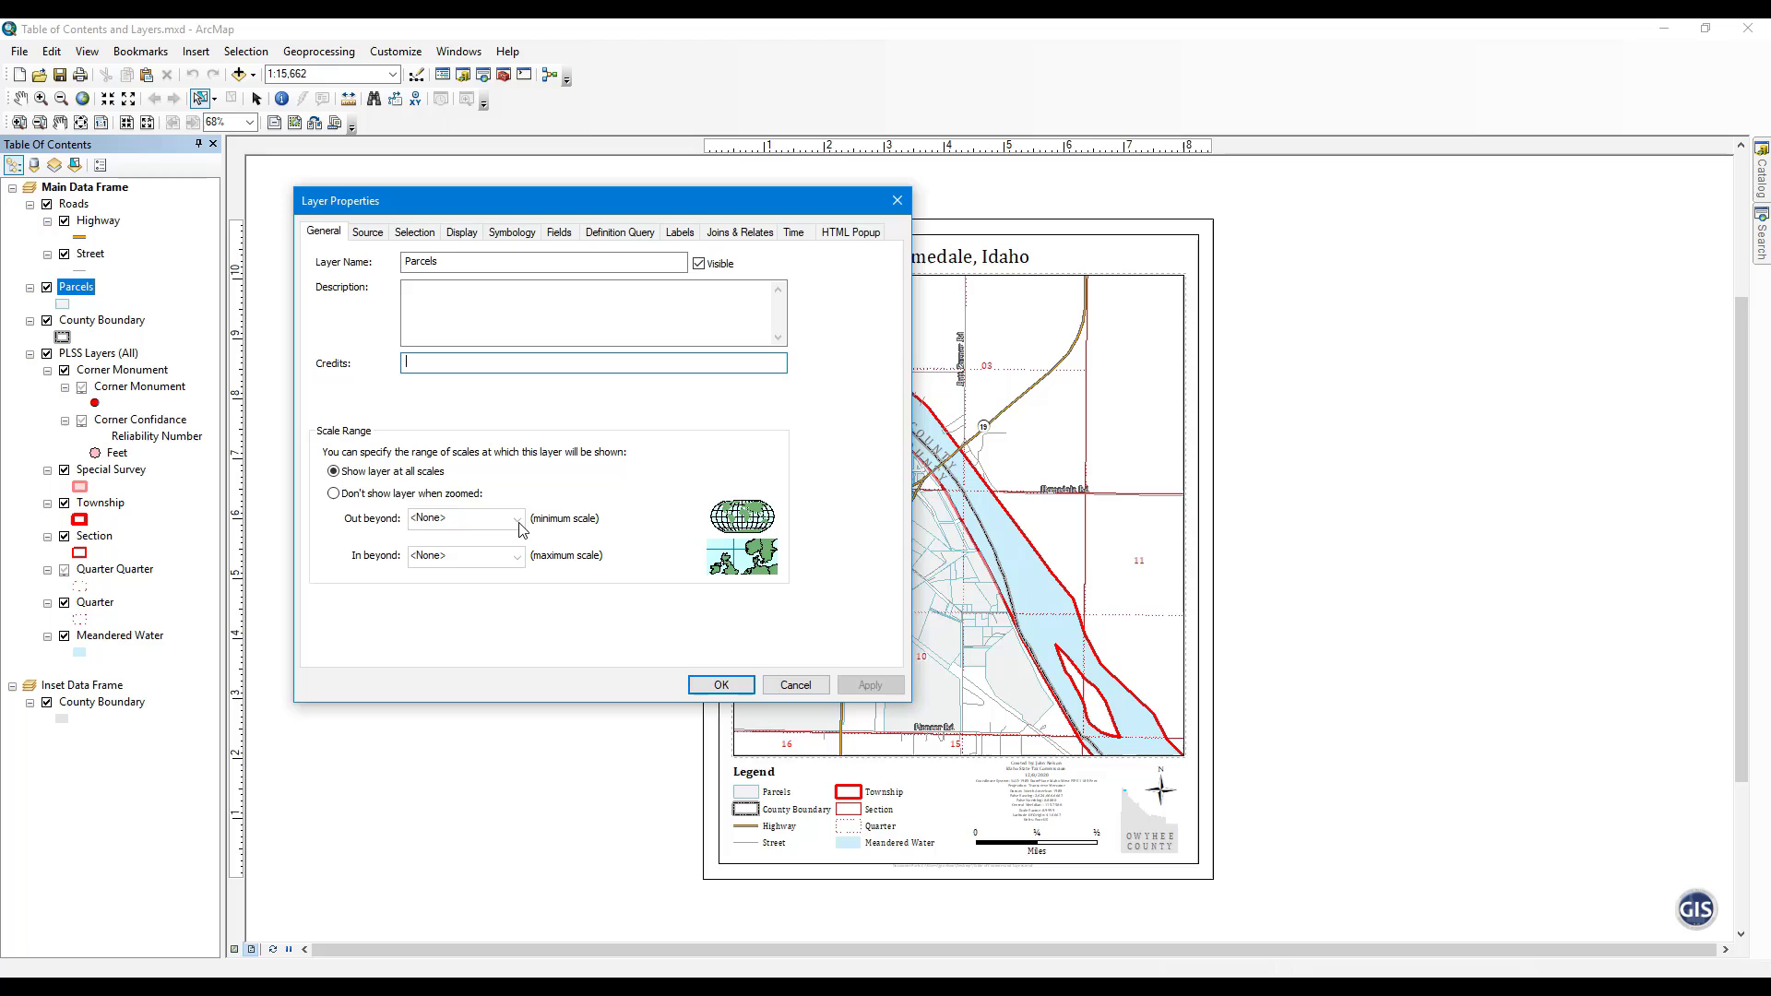
left_click(368, 235)
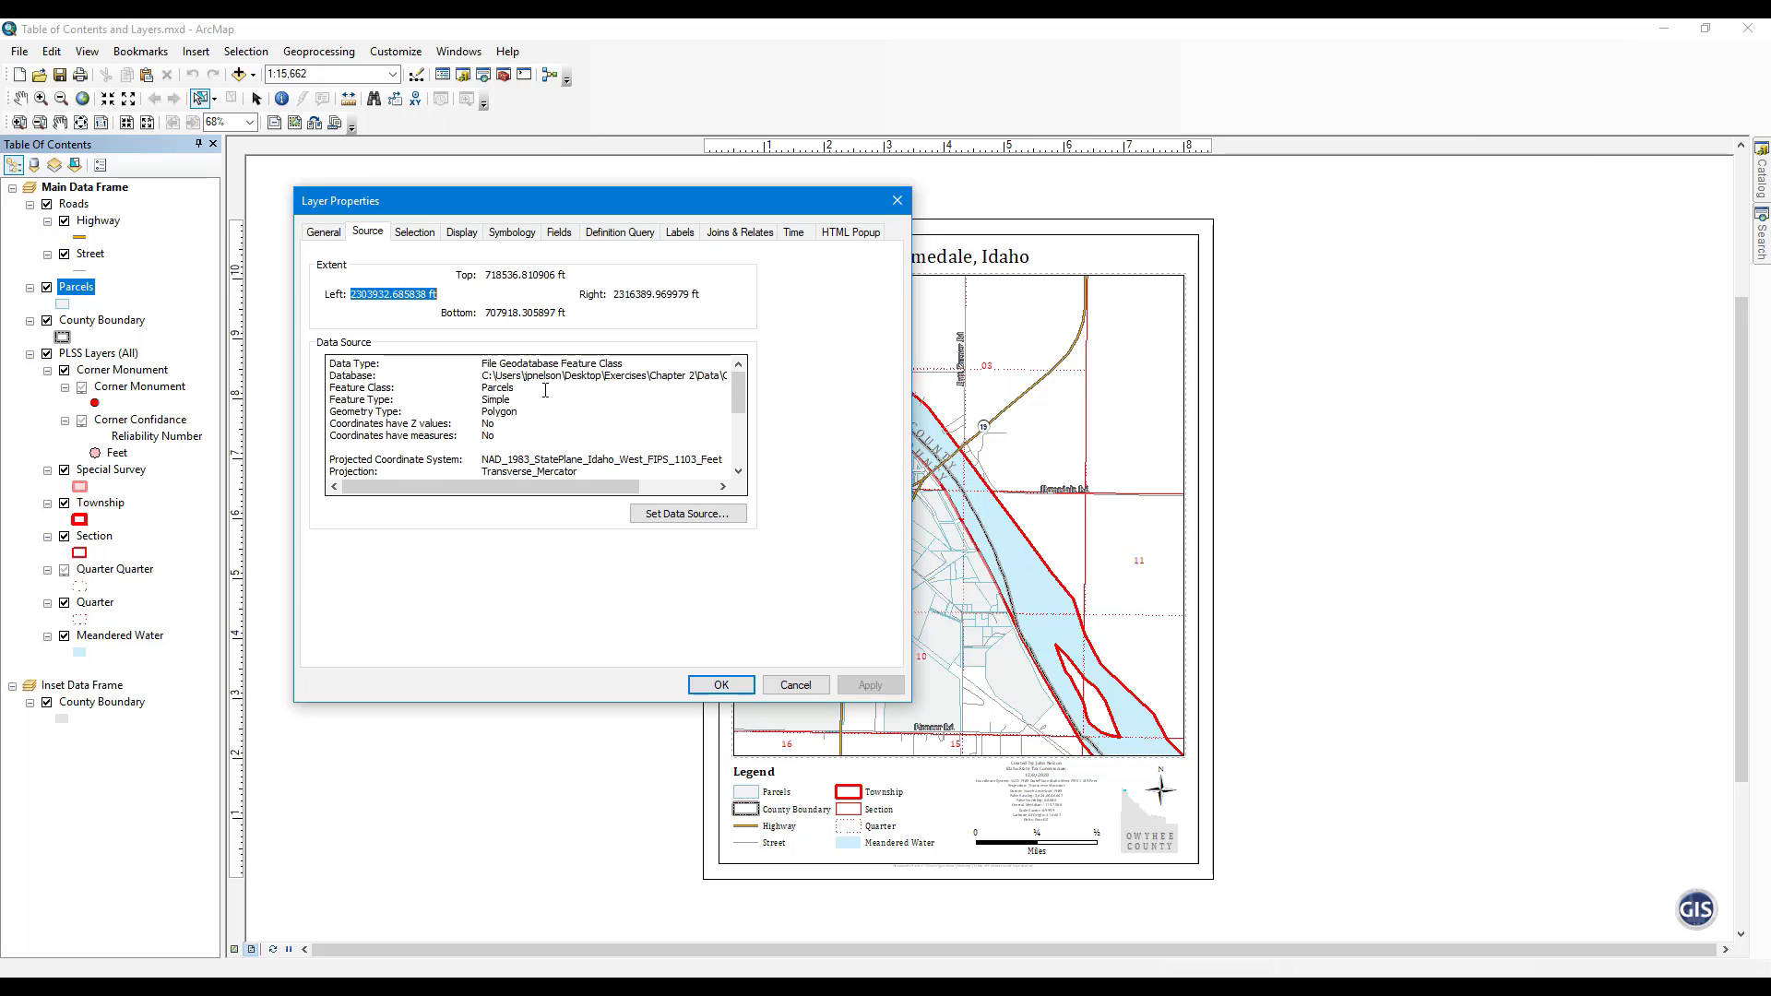
left_click_drag(566, 487, 643, 489)
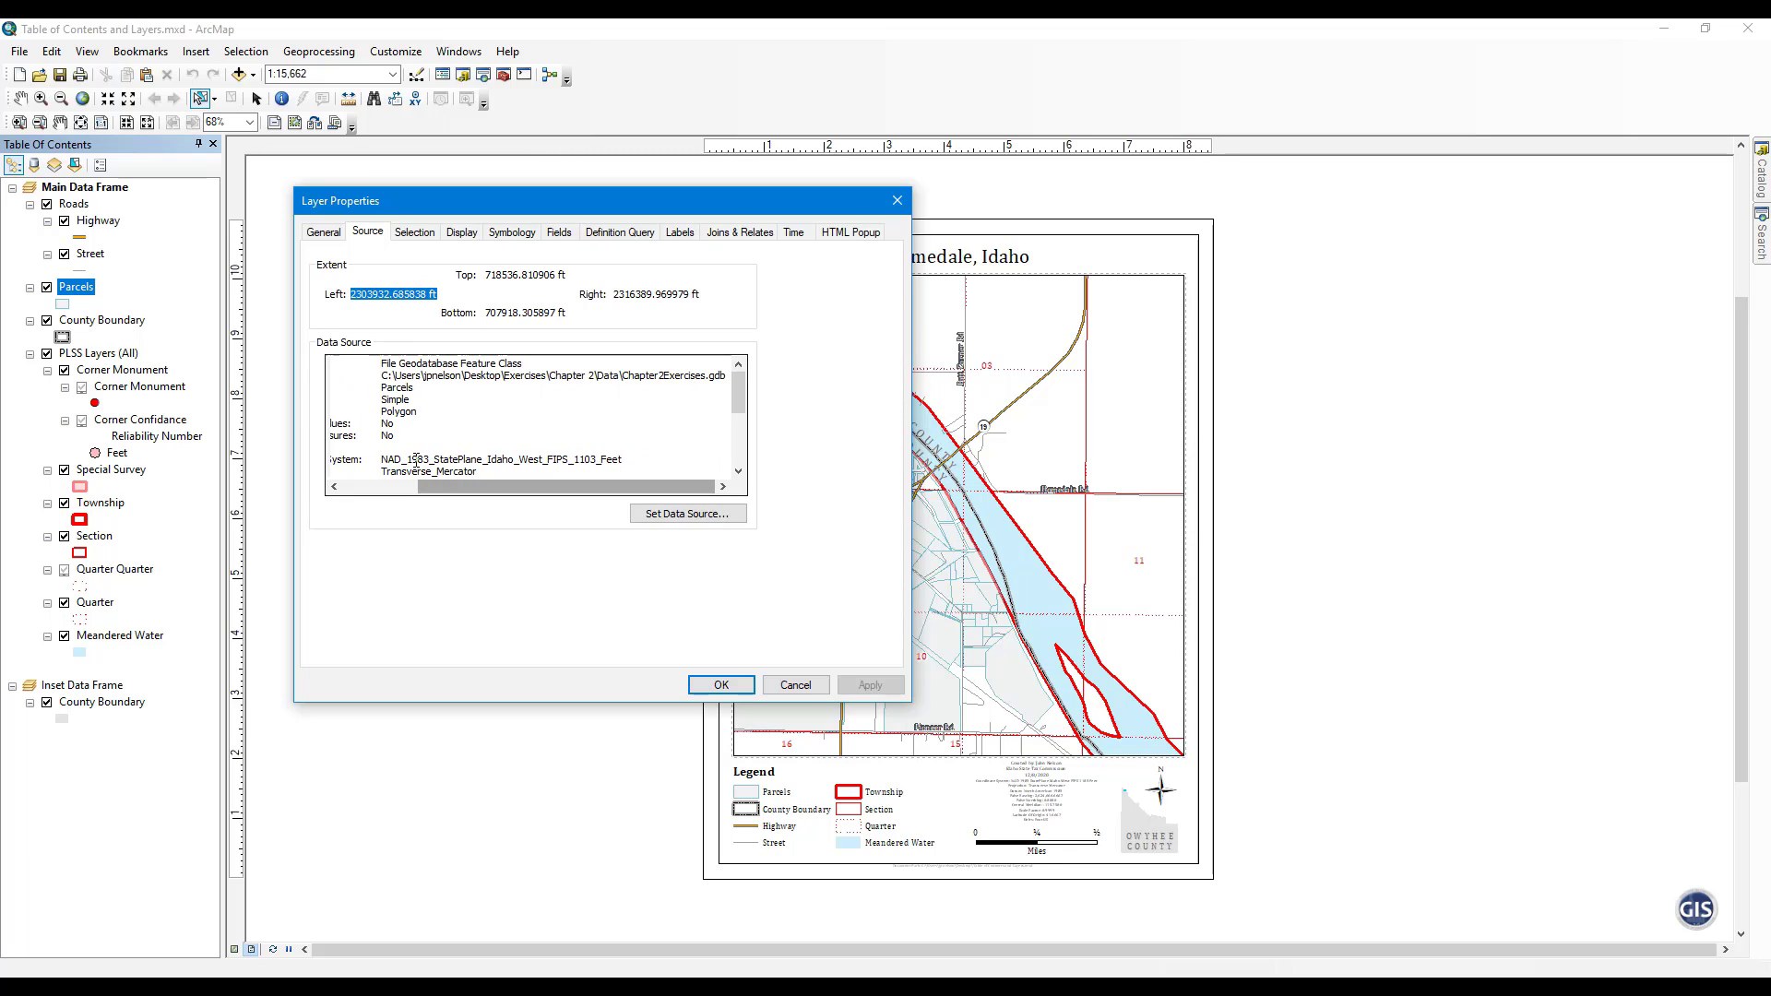
- Check the 50% transparency on Display, then open and close the Symbol Selector for the single-symbol fill
left_click(460, 233)
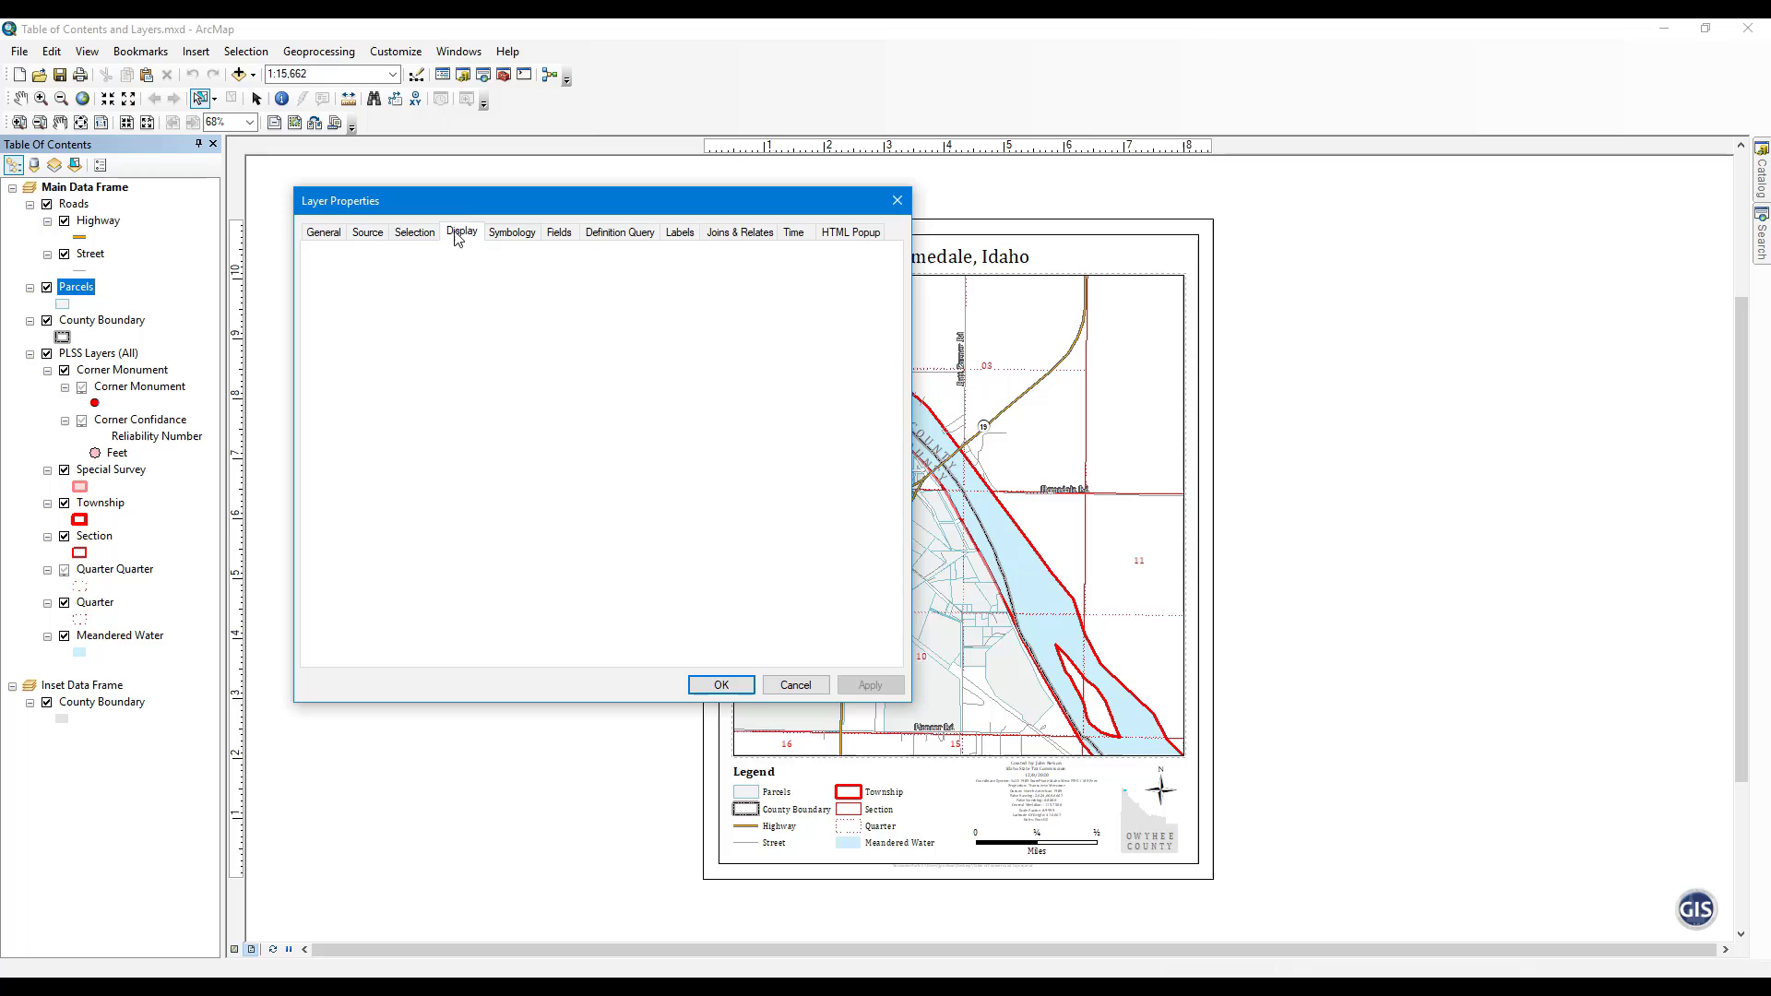
double_click(457, 272)
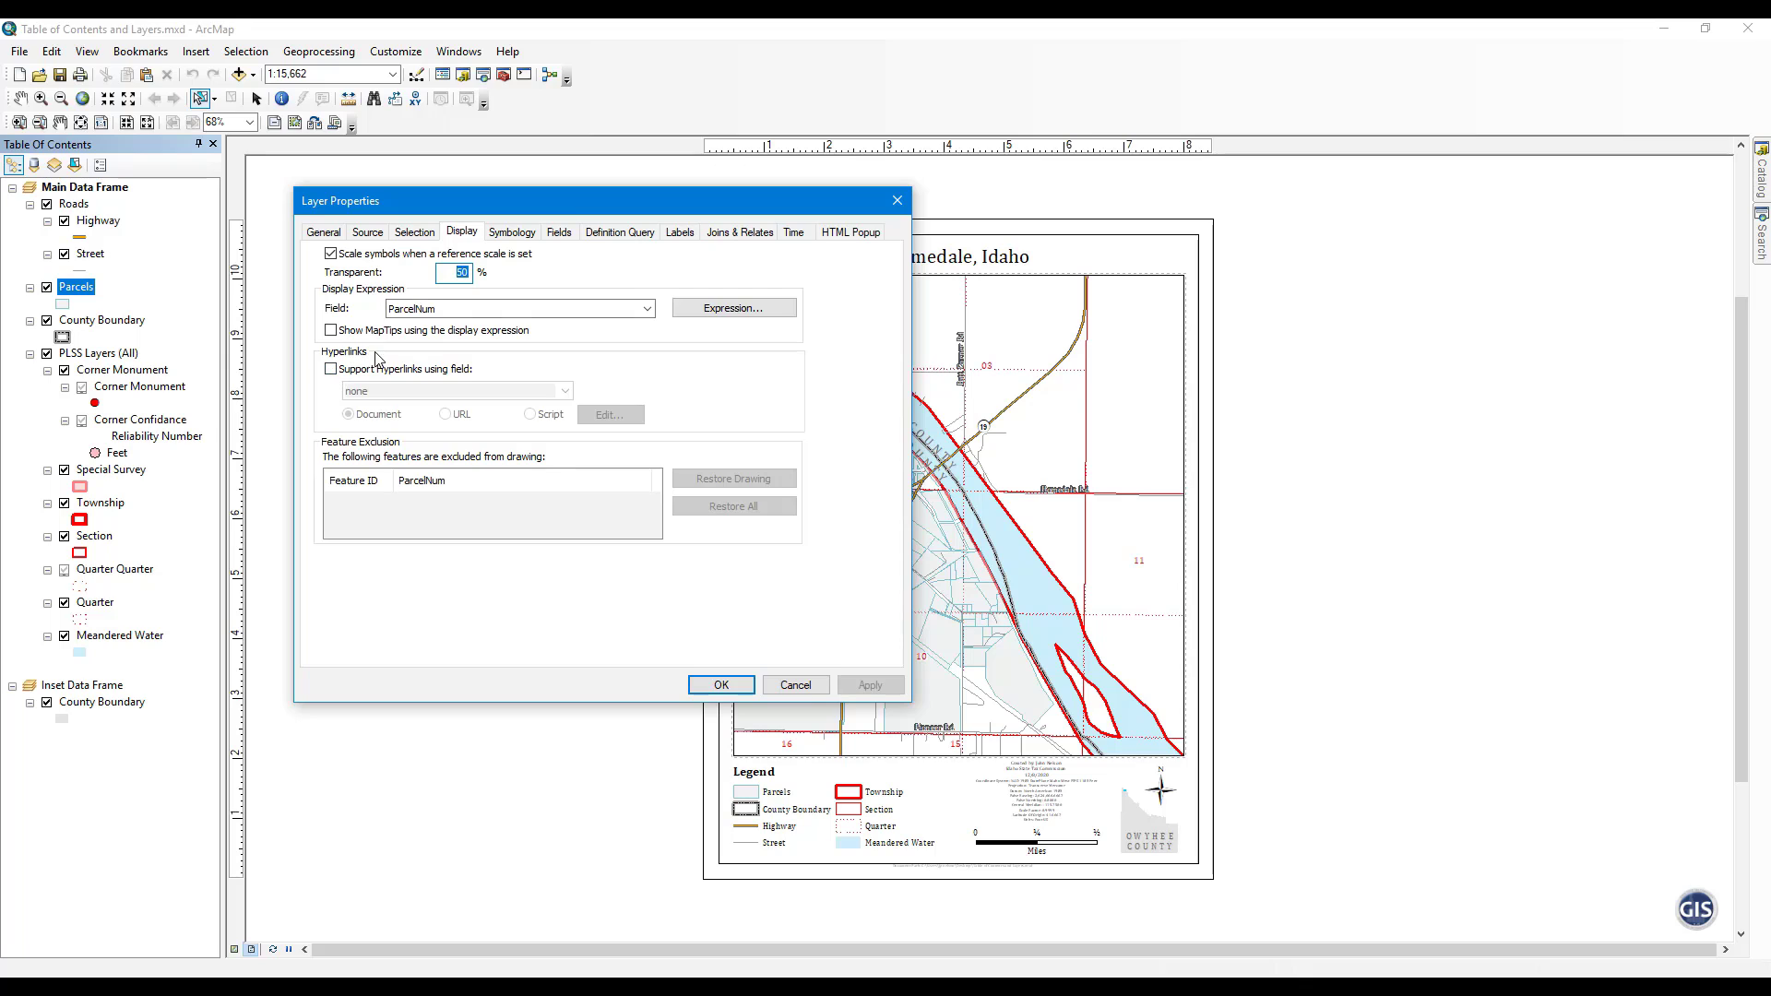
left_click(527, 235)
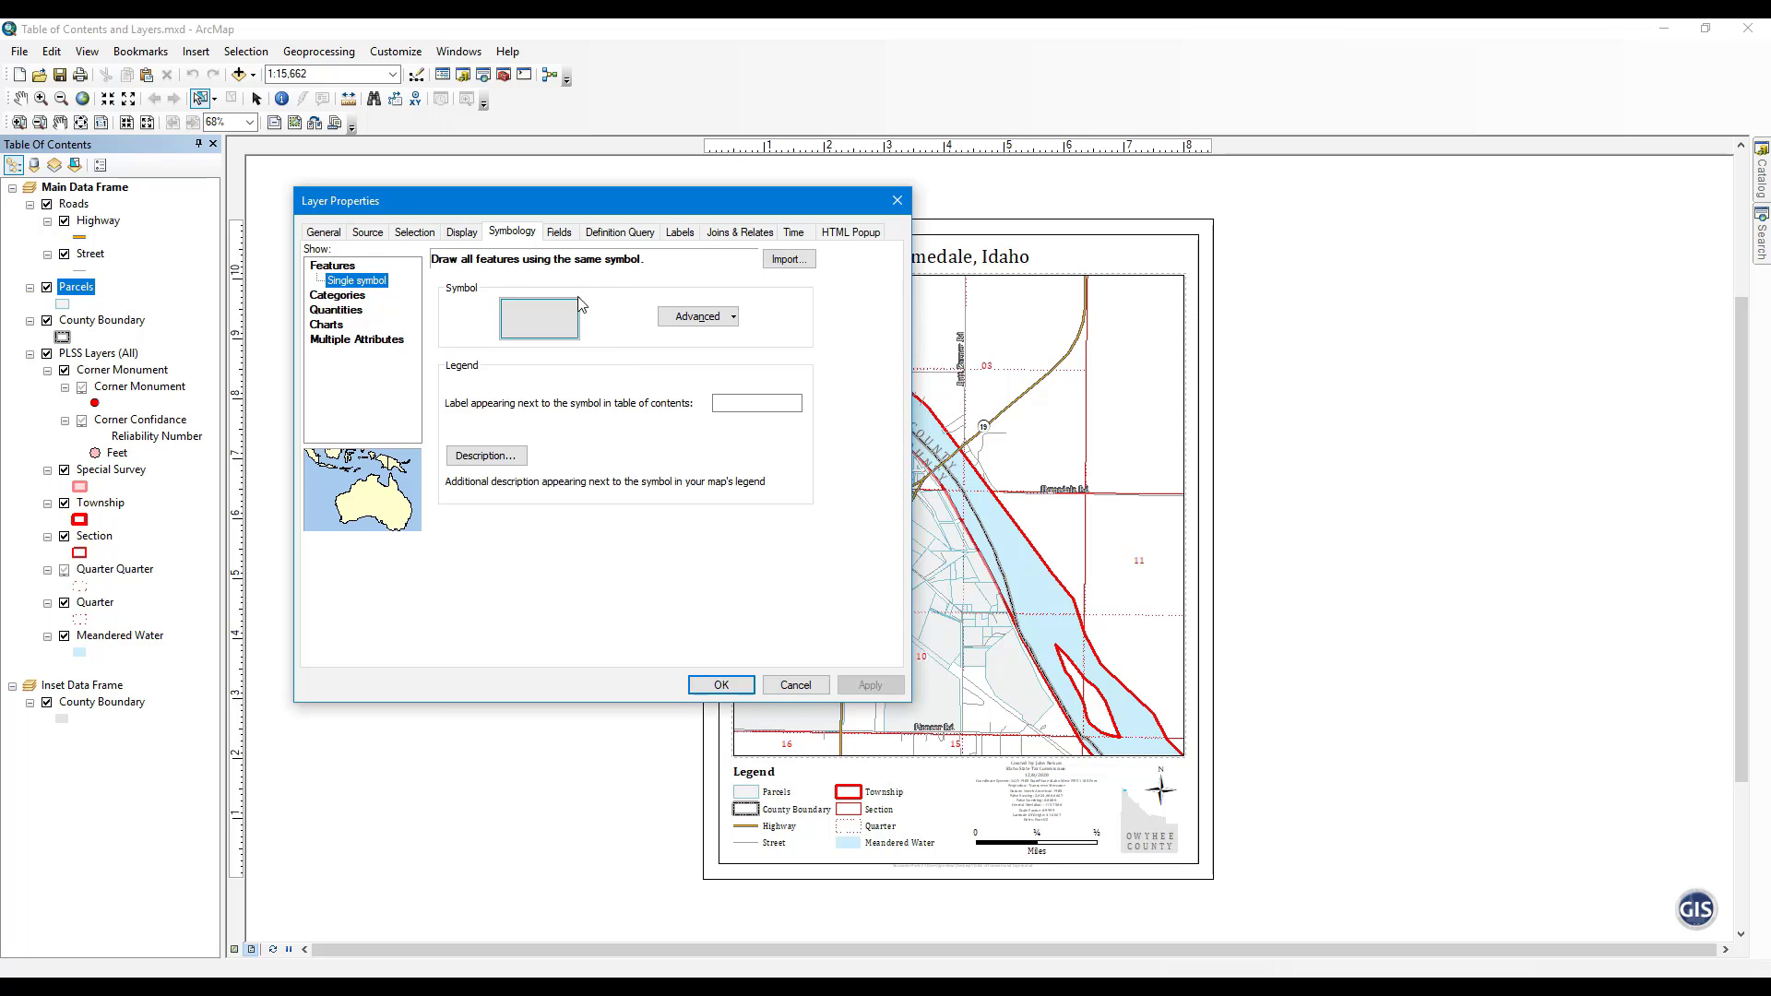
left_click(564, 316)
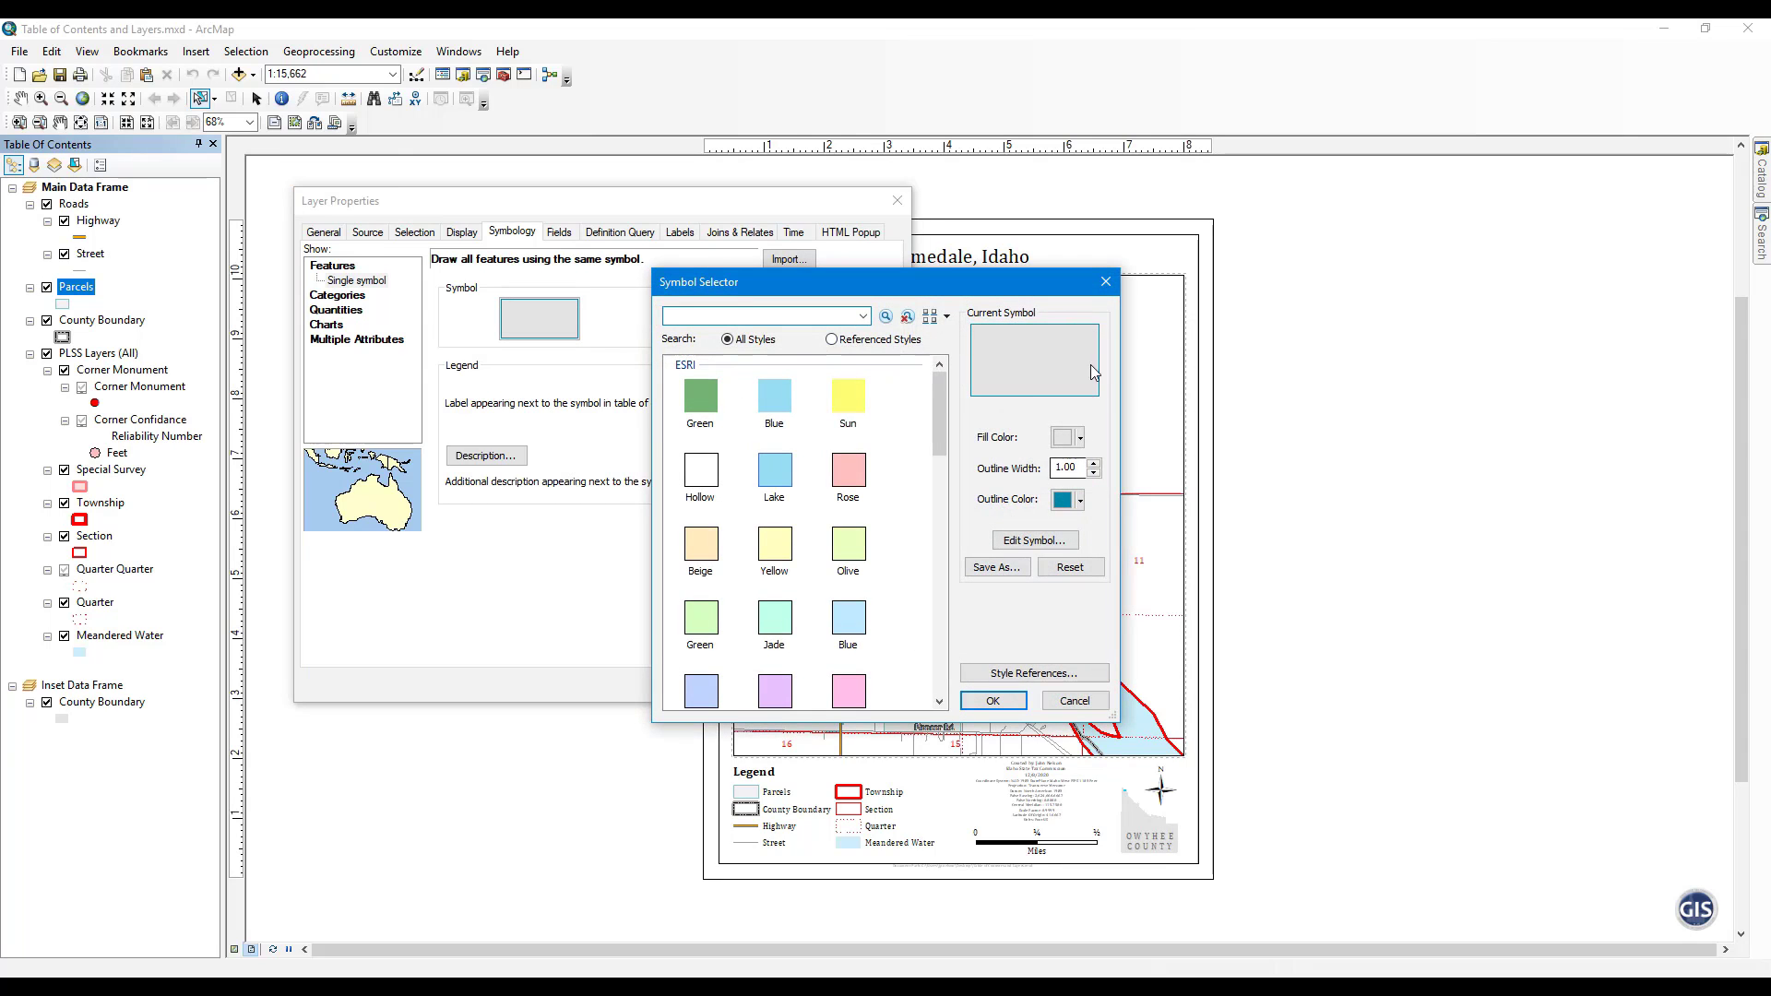
left_click(1106, 283)
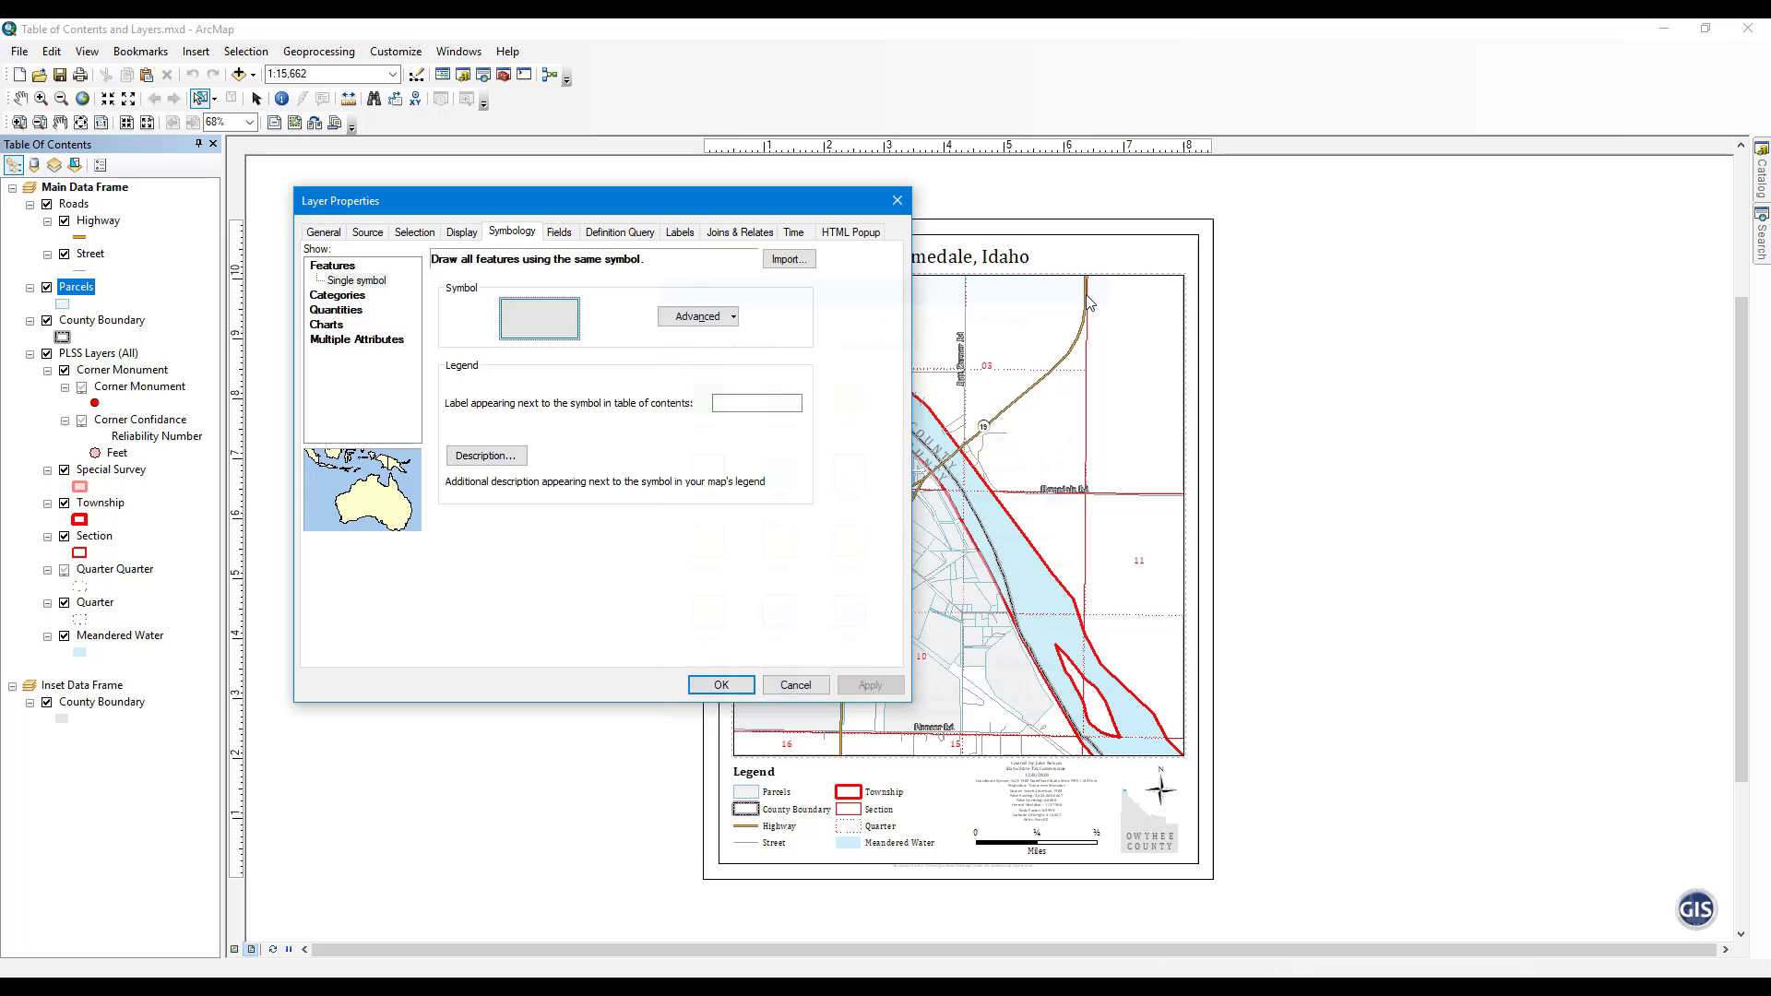
- Review Parcels' fields, confirm an empty definition query in Query Builder, then view ParcelNum labels in Cambria 10
left_click(560, 233)
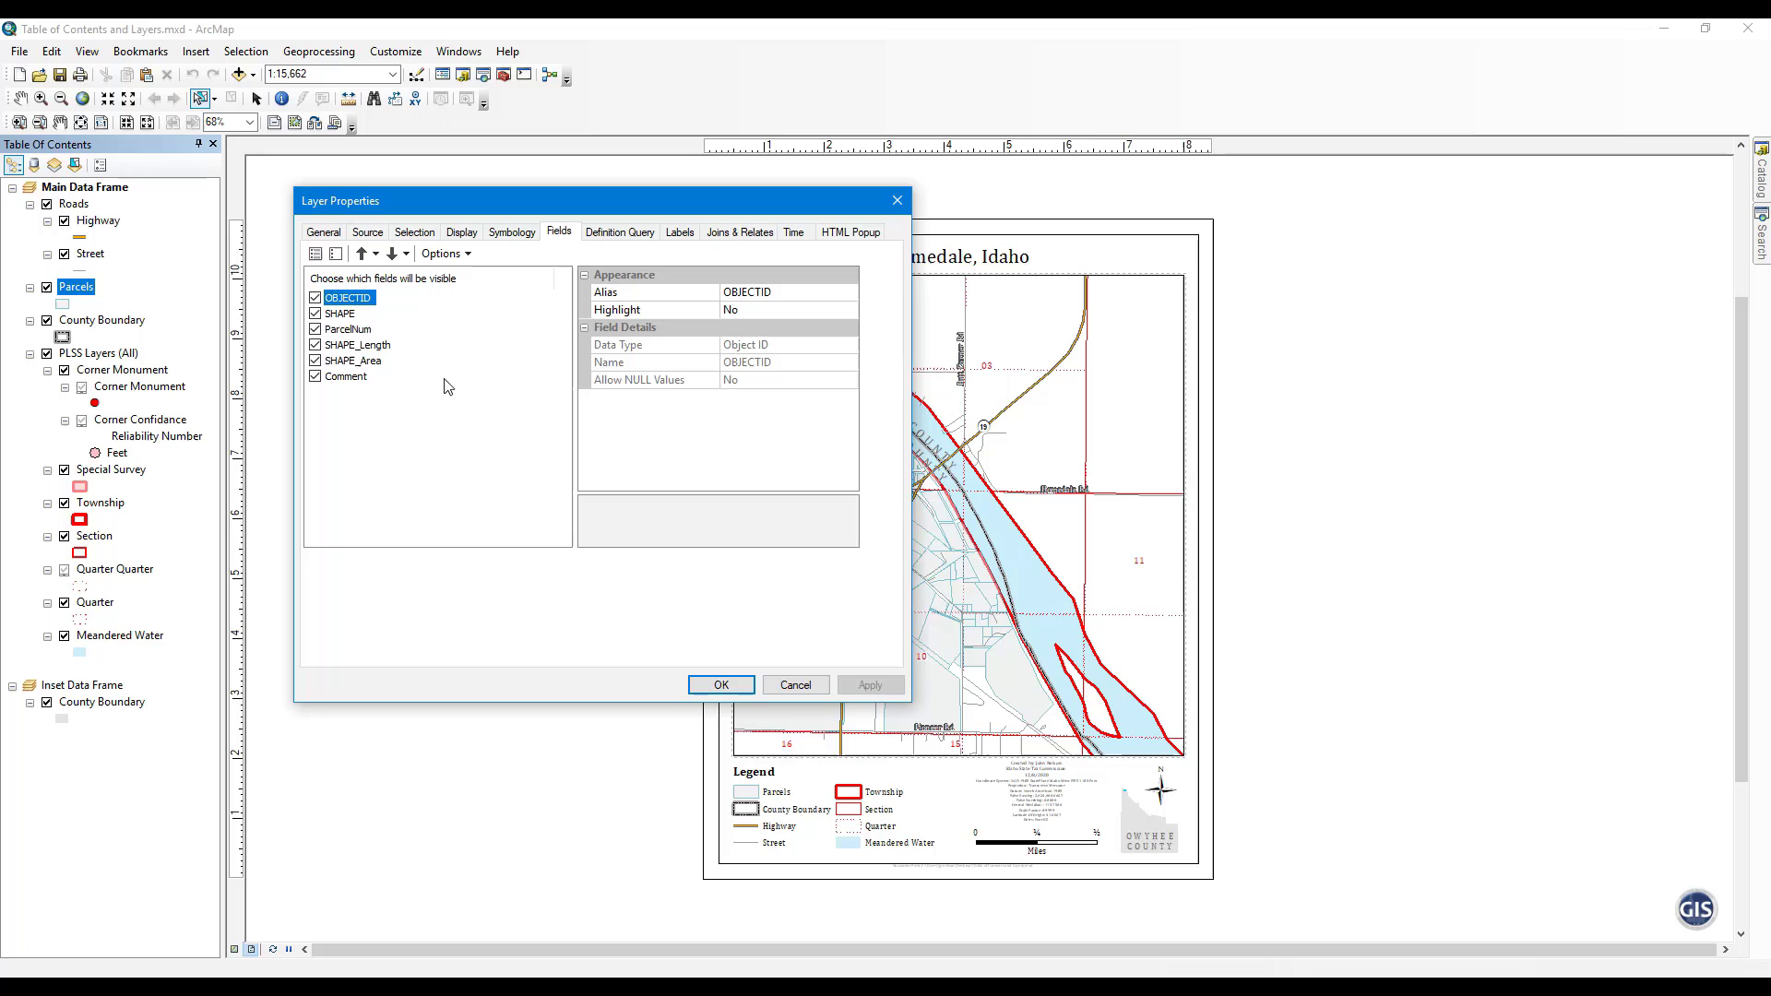
left_click(607, 239)
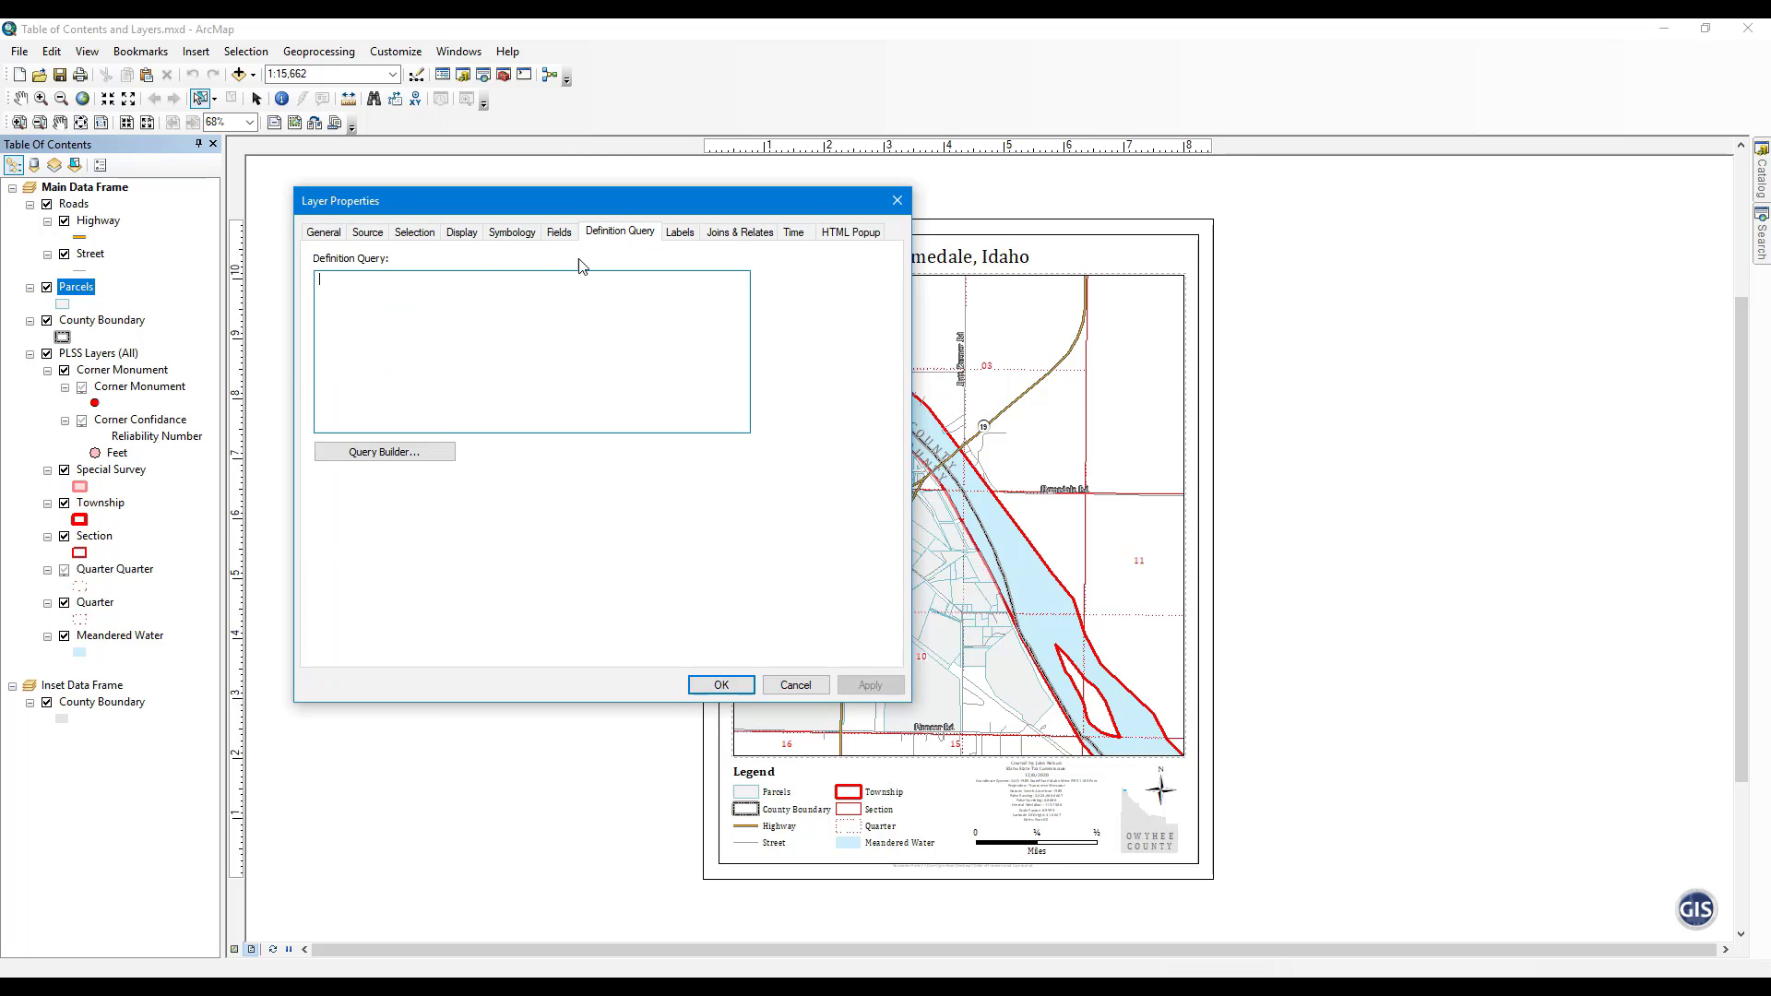
left_click(398, 452)
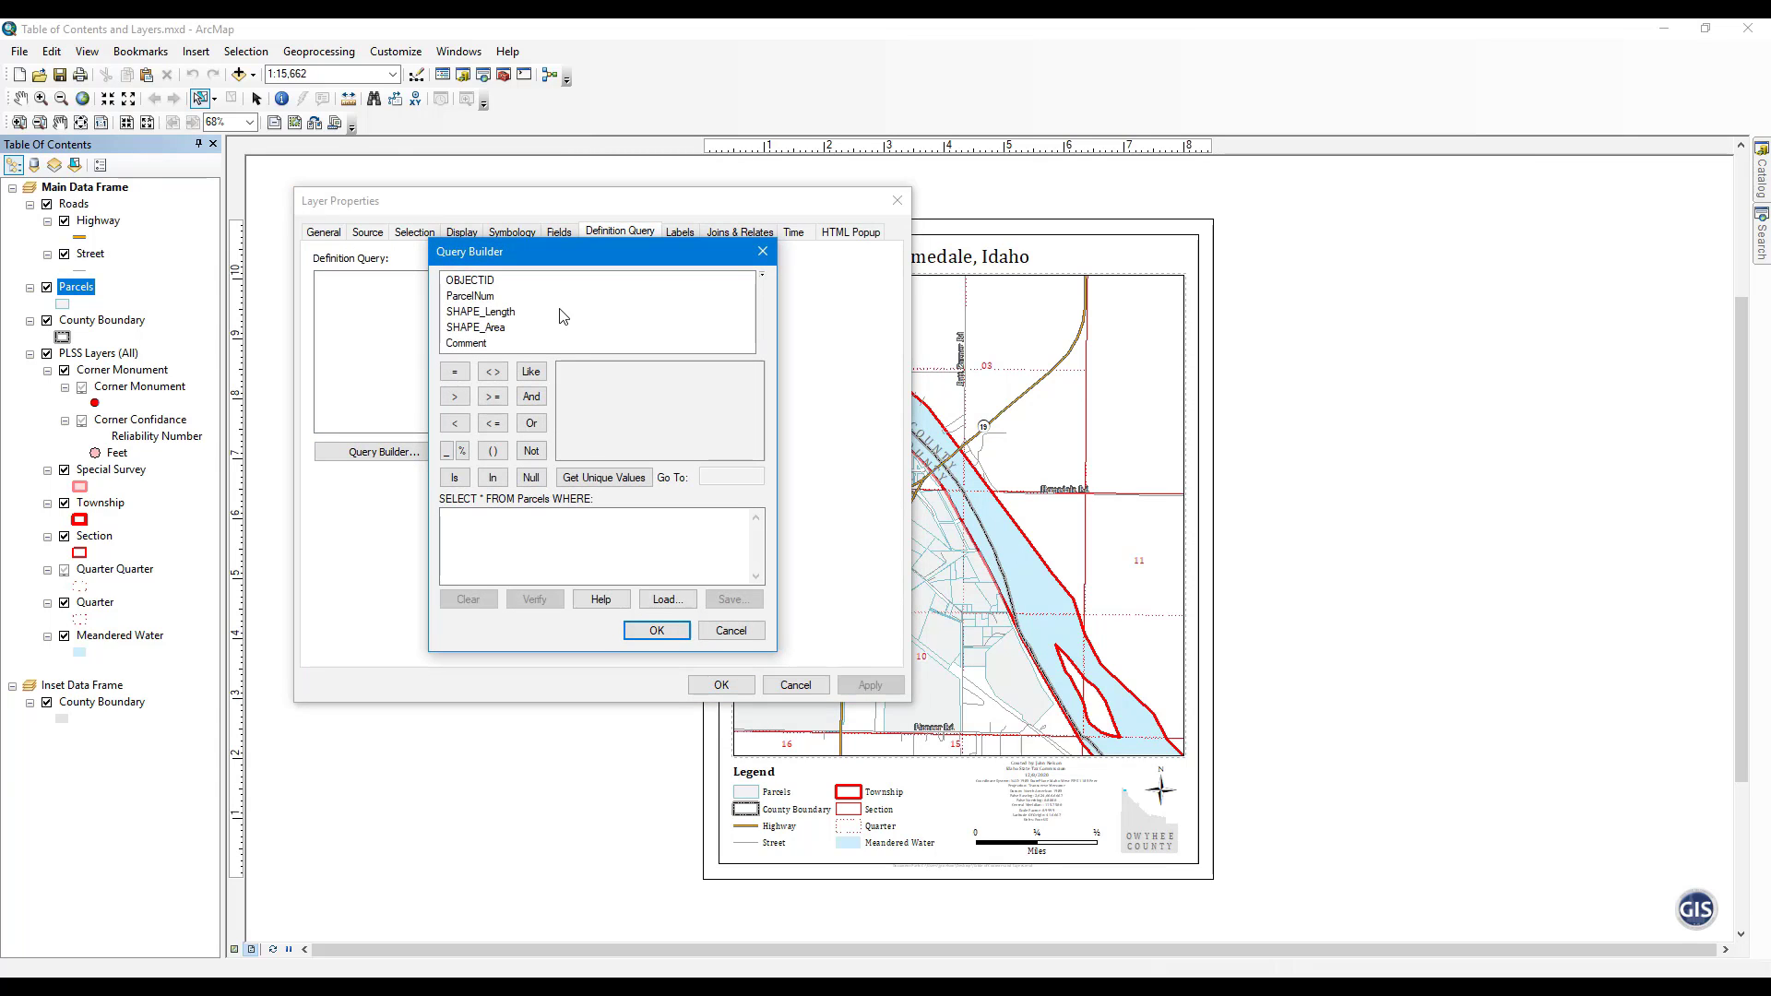
left_click(657, 631)
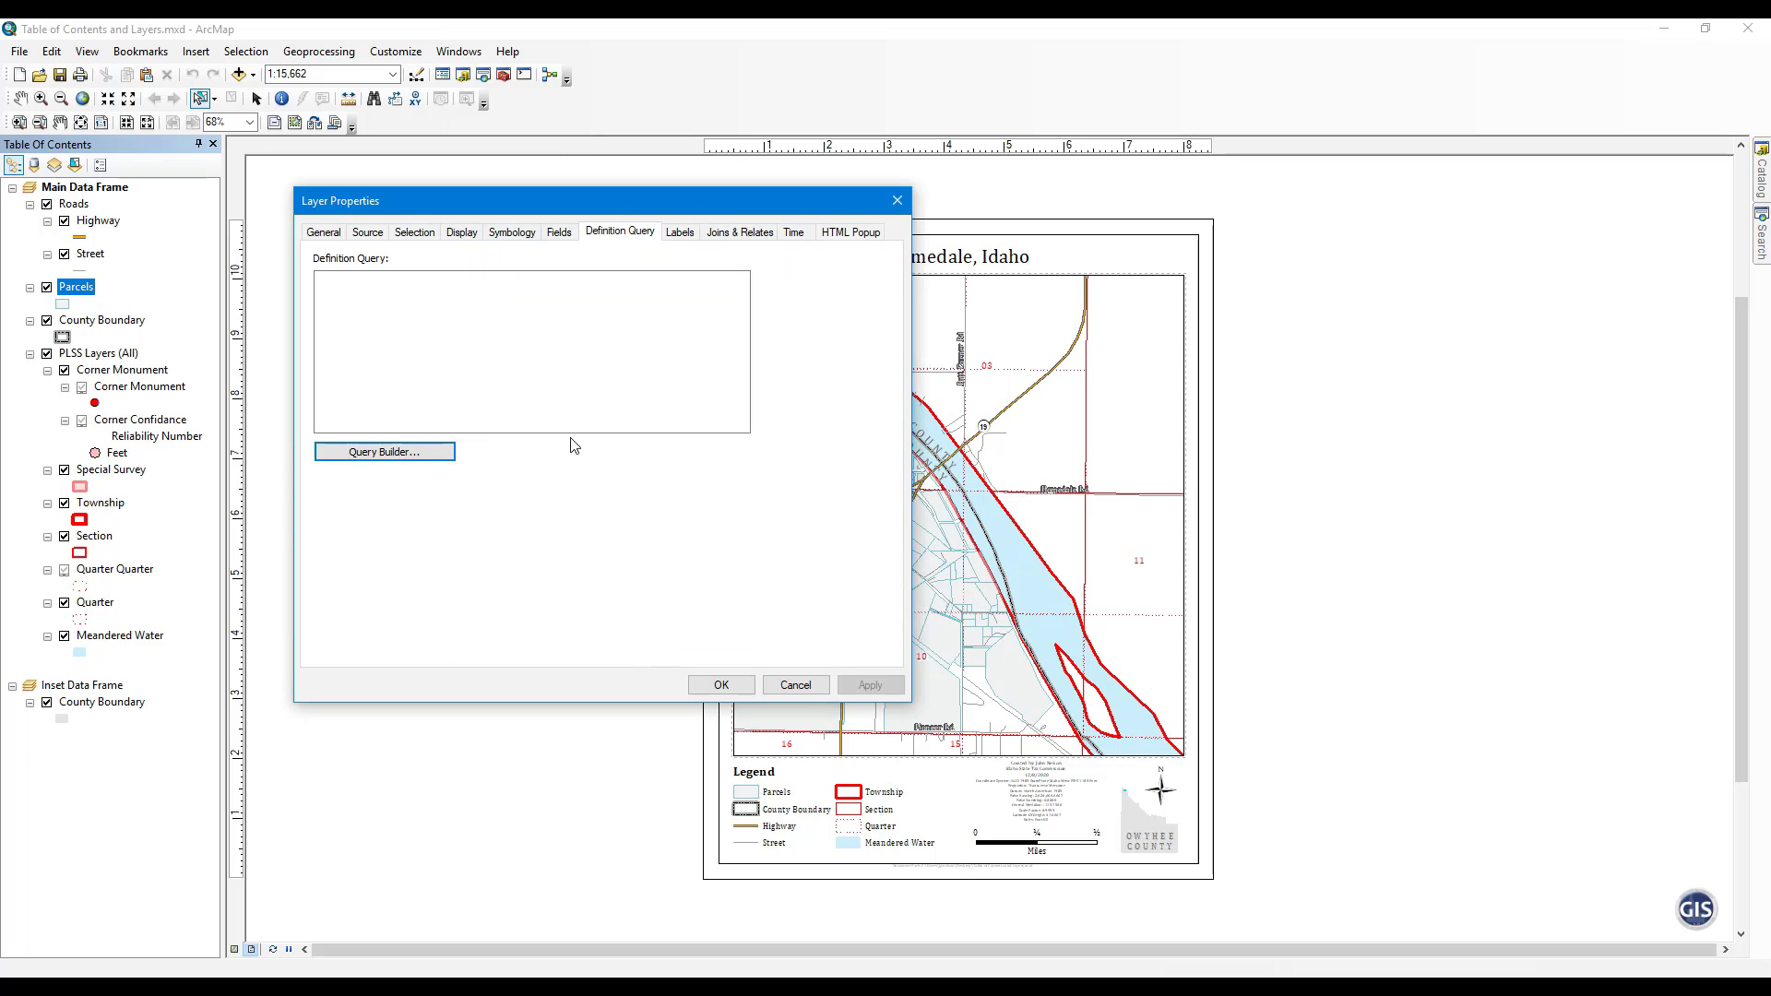
left_click(679, 233)
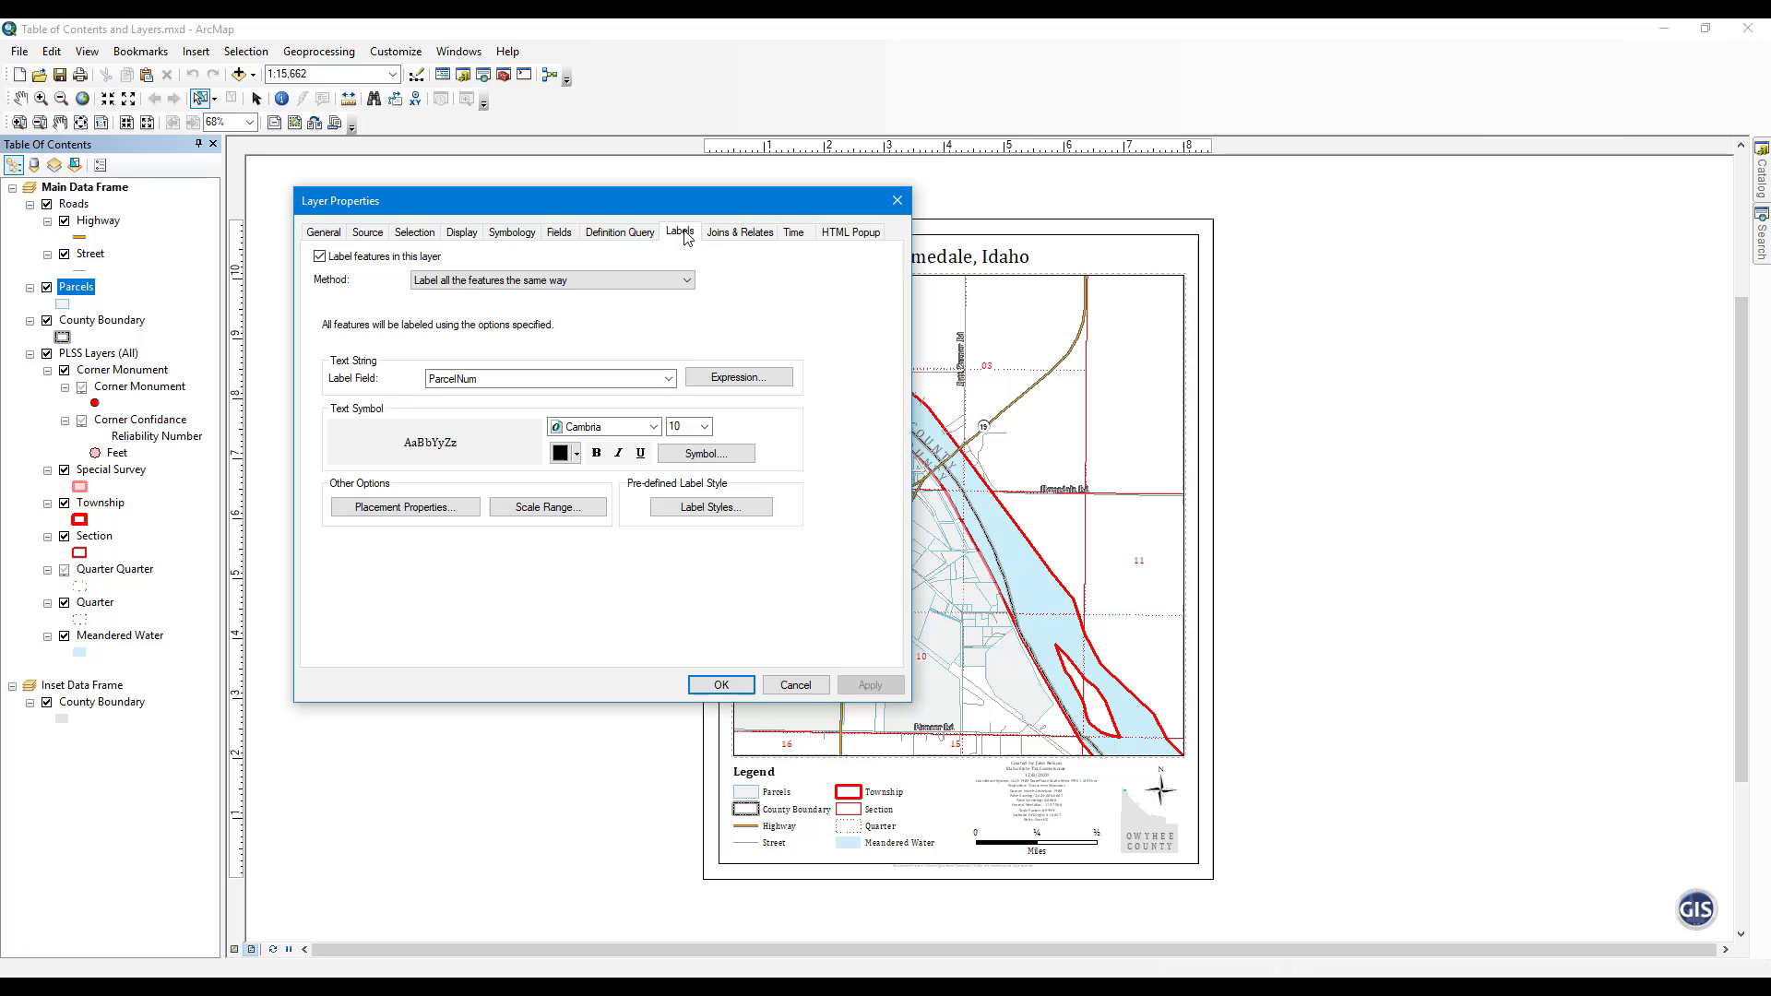